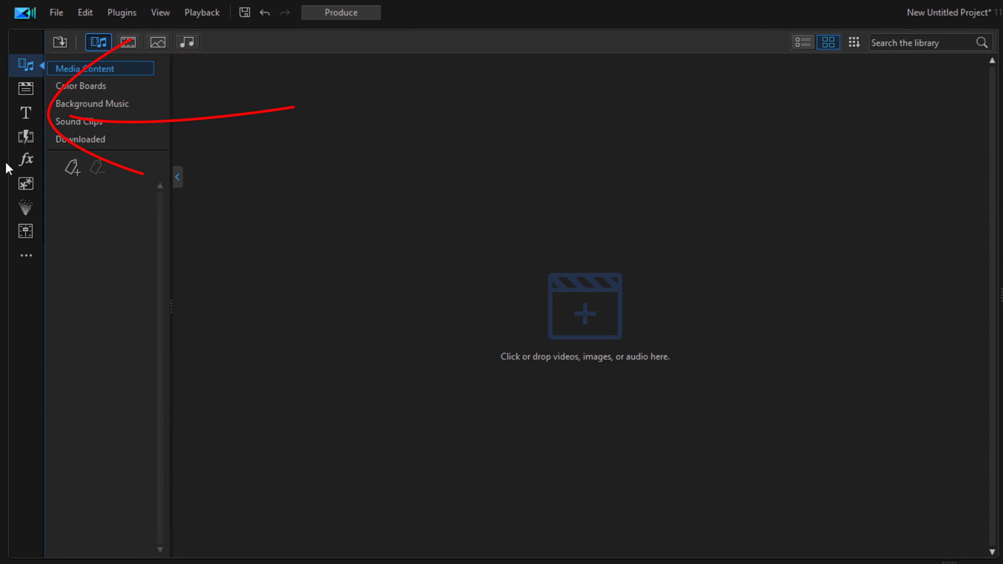
- Place the Default 'My Title' template on track 1 and open it in the Title Designer
click(27, 113)
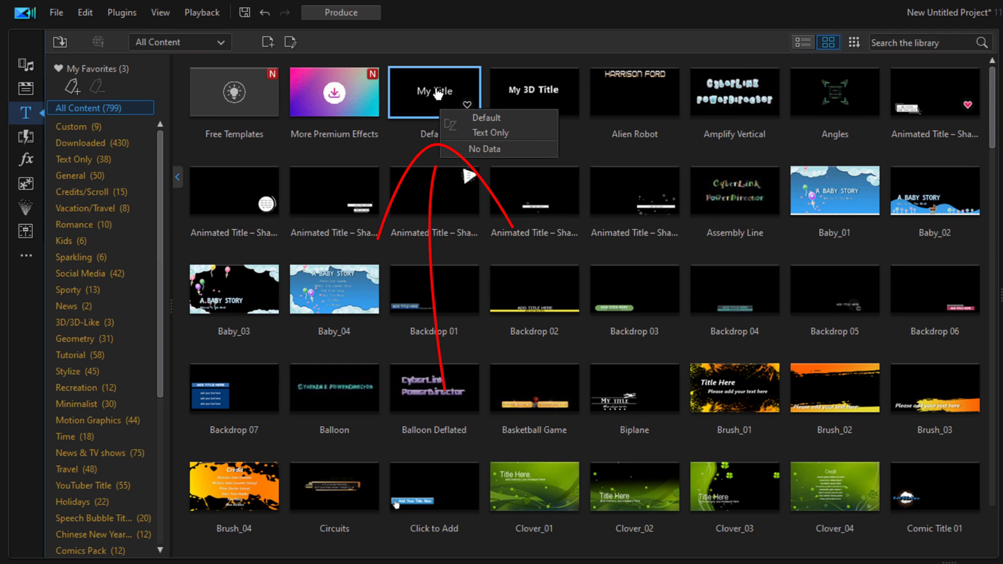
drag(438, 94, 94, 214)
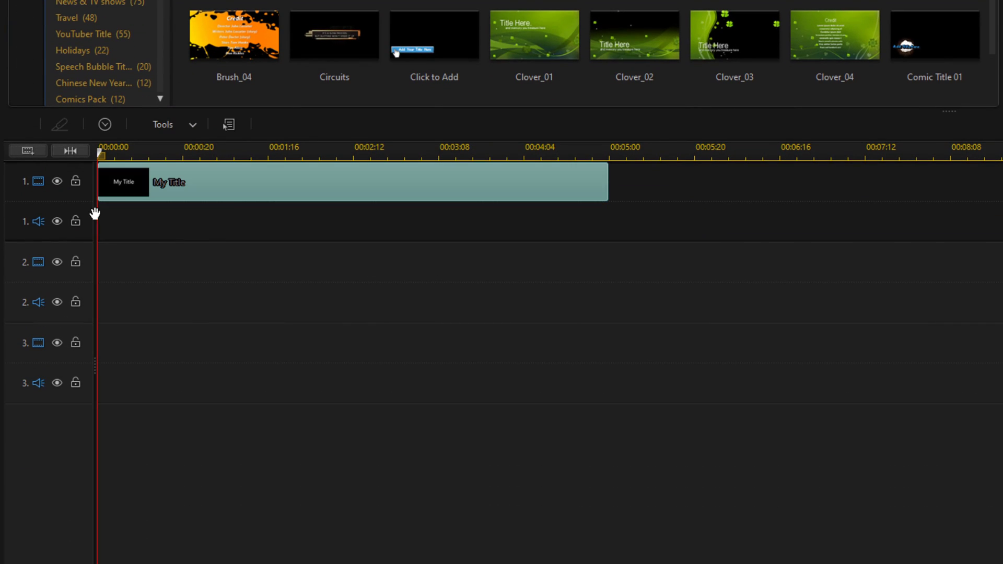
double_click(330, 193)
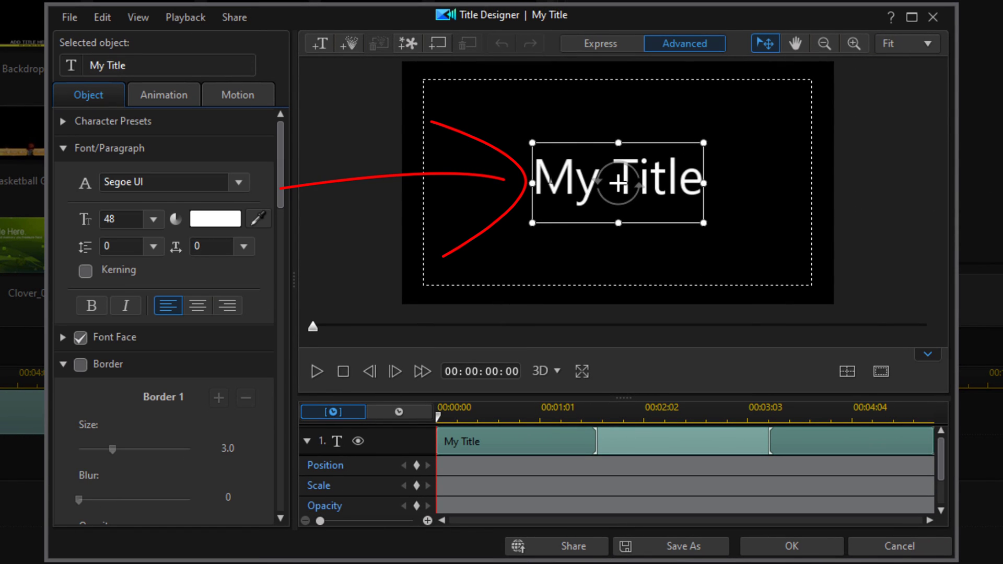
- Set the title's font size to 88 and replace 'My Title' with 'THE RIDE'
double_click(620, 183)
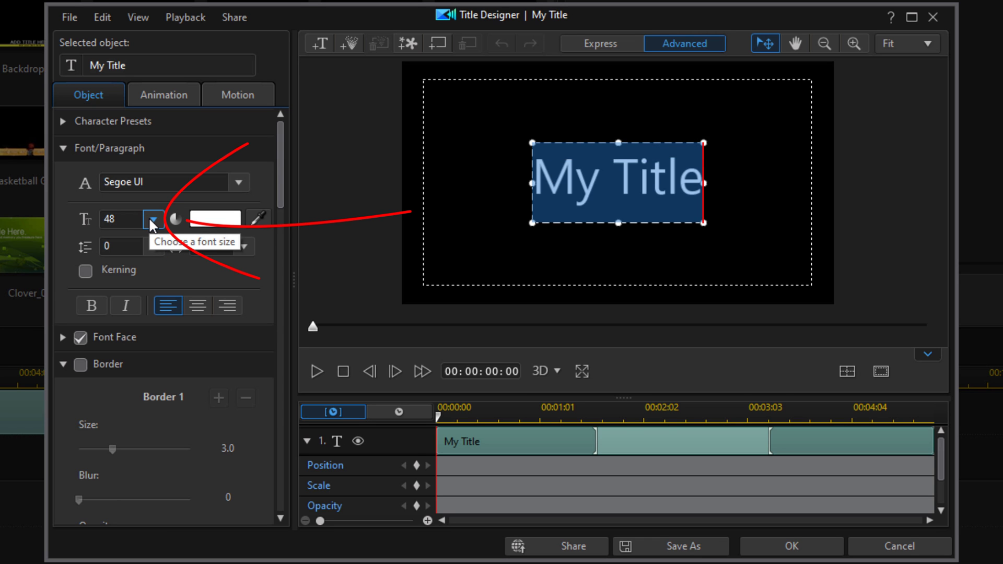
click(148, 217)
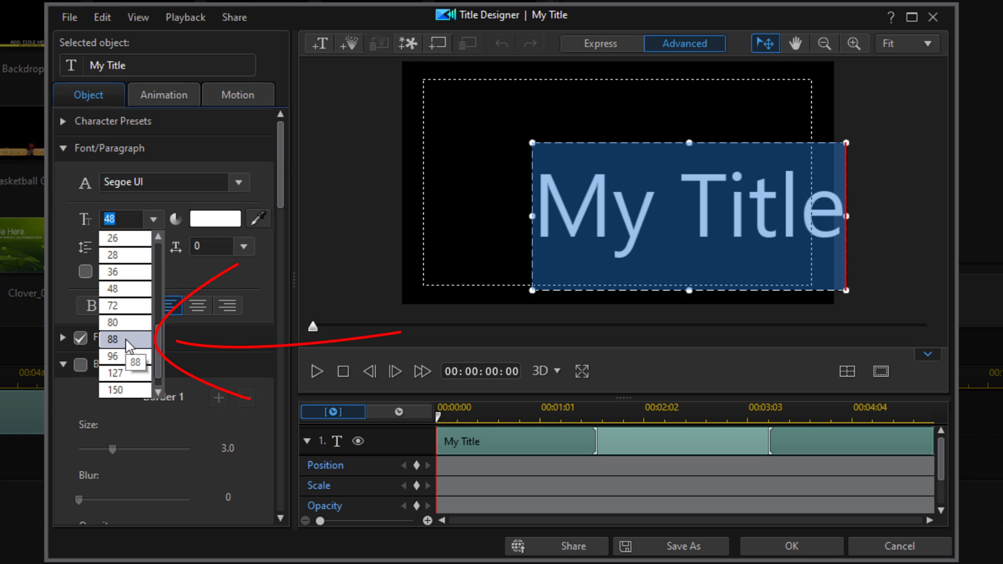
click(126, 340)
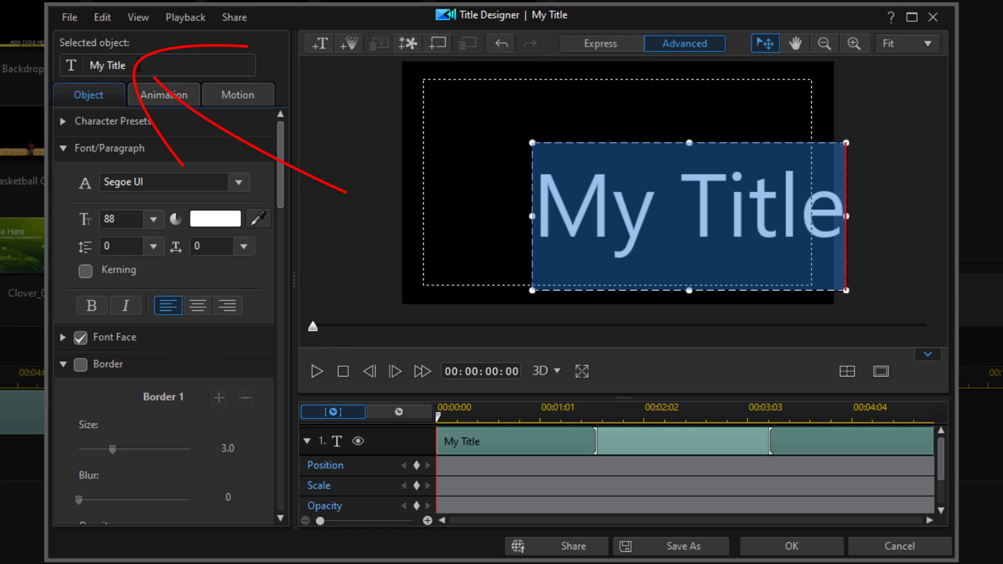
drag(139, 66, 57, 66)
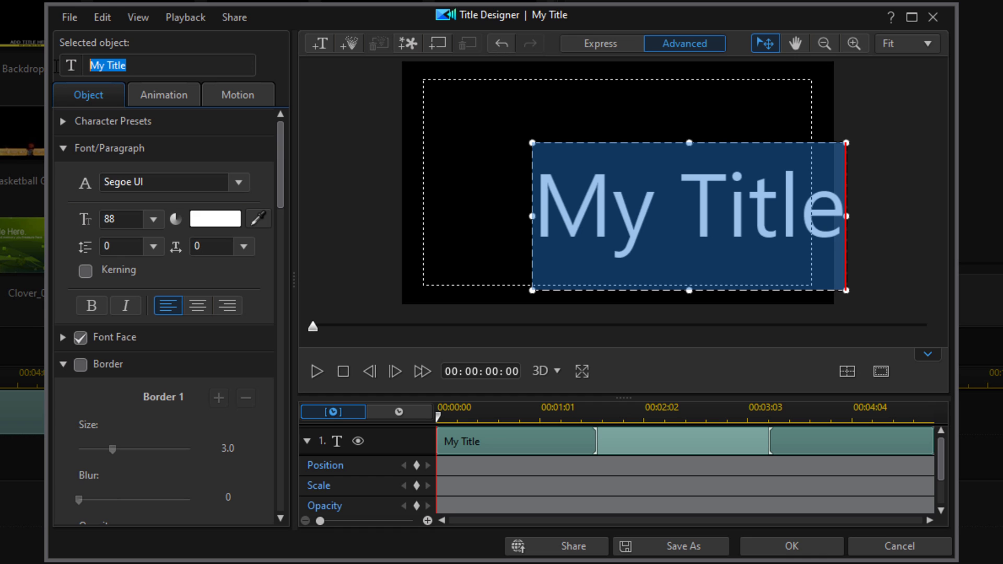
text(THE RIDE)
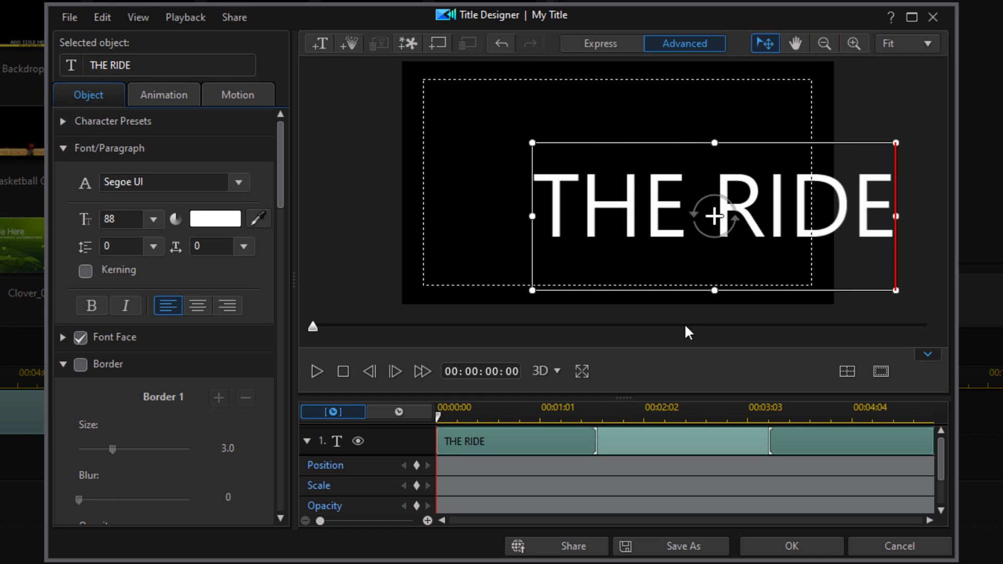
- Align the title to the horizontal and vertical centre of the canvas
click(849, 371)
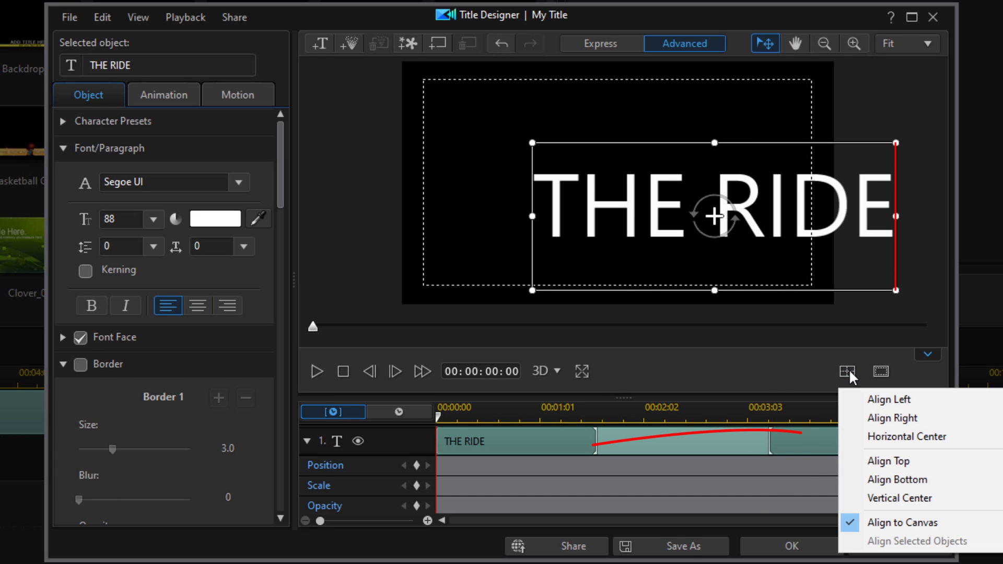
click(854, 436)
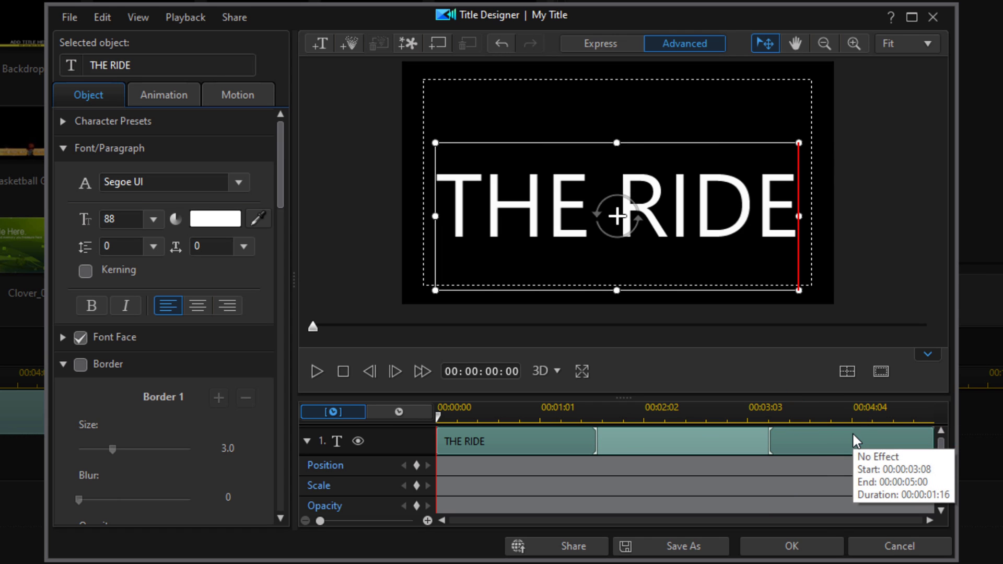
click(846, 372)
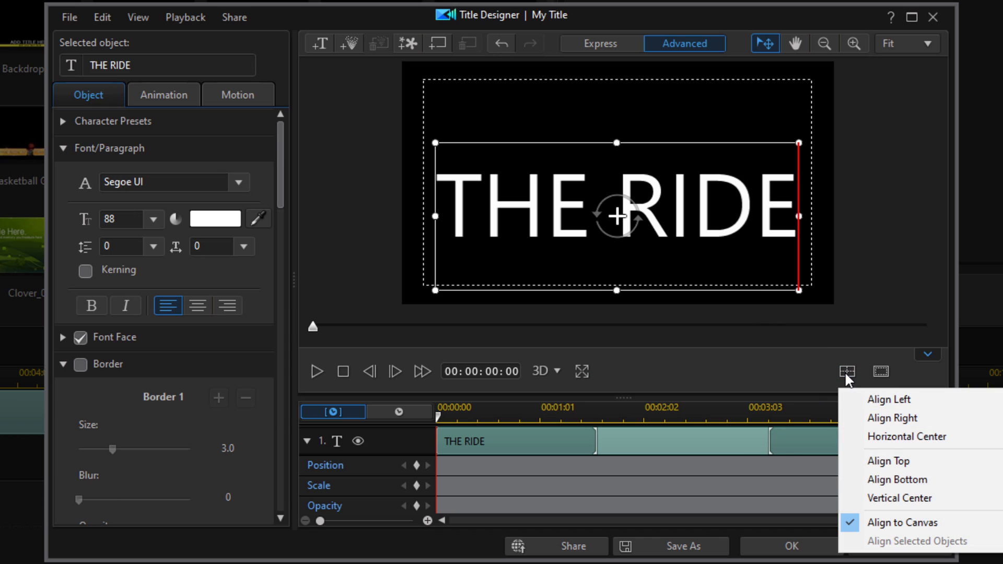
click(864, 497)
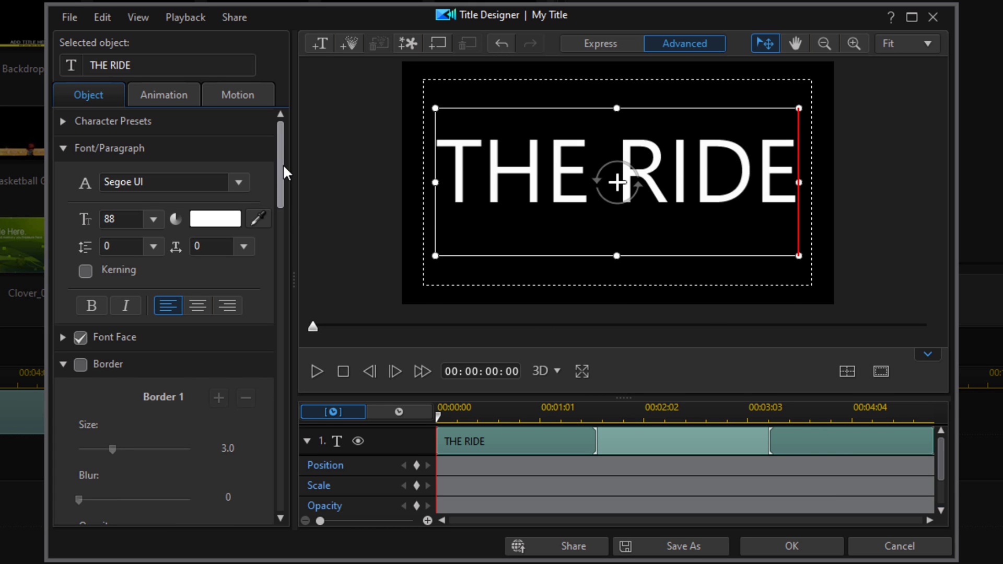
- Set the title's Position Y to 0.540 in Object Settings
drag(284, 165, 286, 372)
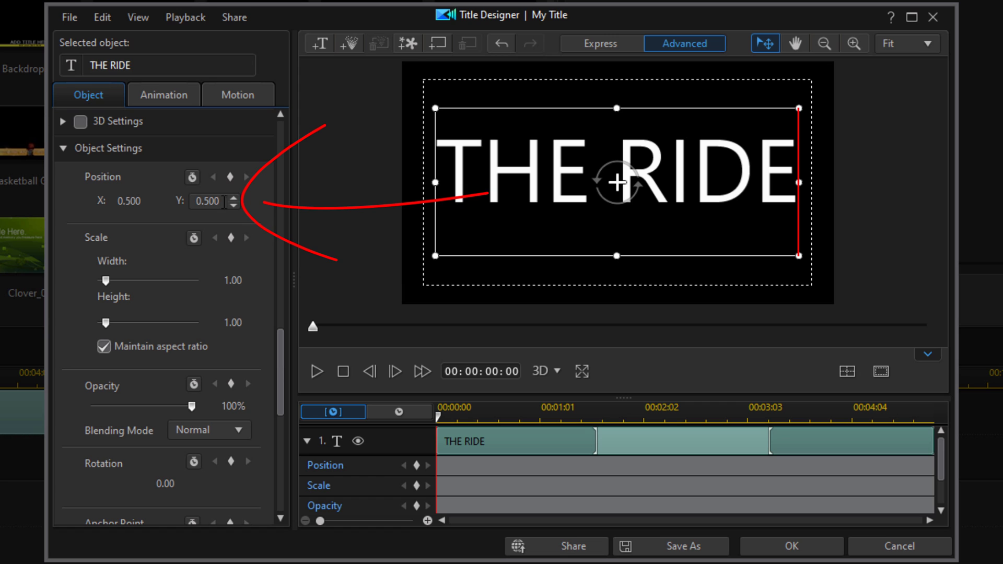
key(BackSpace)
key(BackSpace)
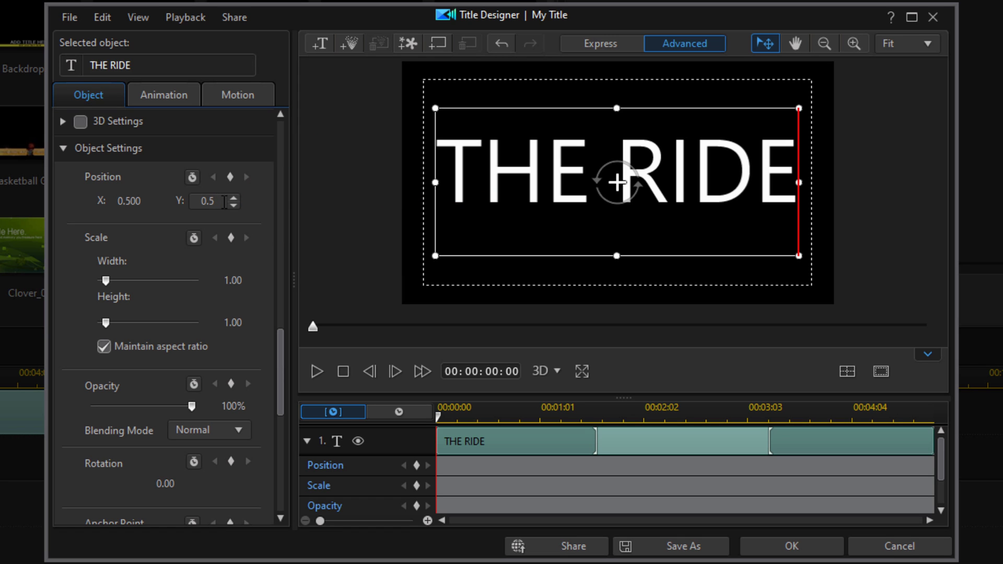
text(40)
key(Return)
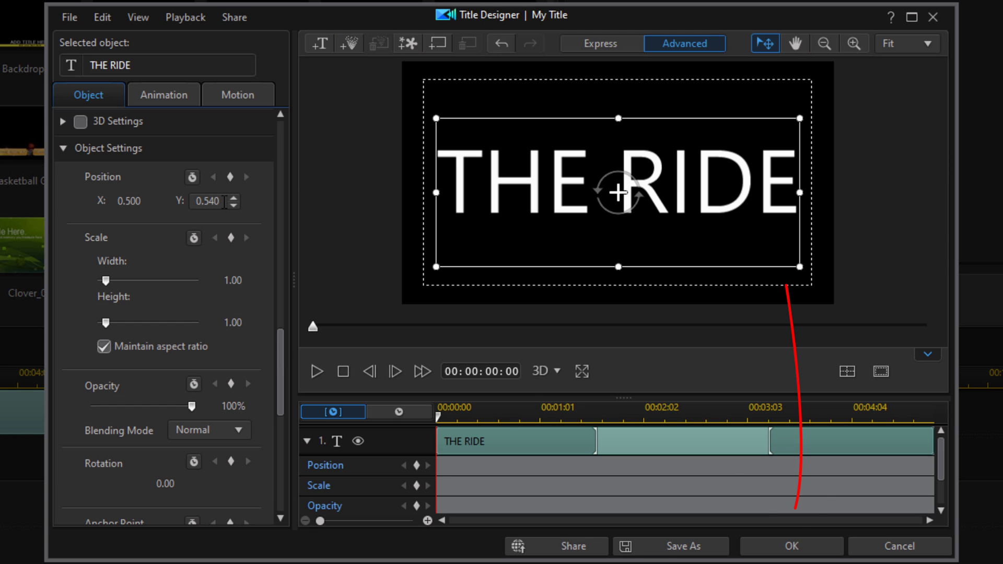
- Apply the title and save a JPG snapshot of the preview named 'The Ride'
click(792, 549)
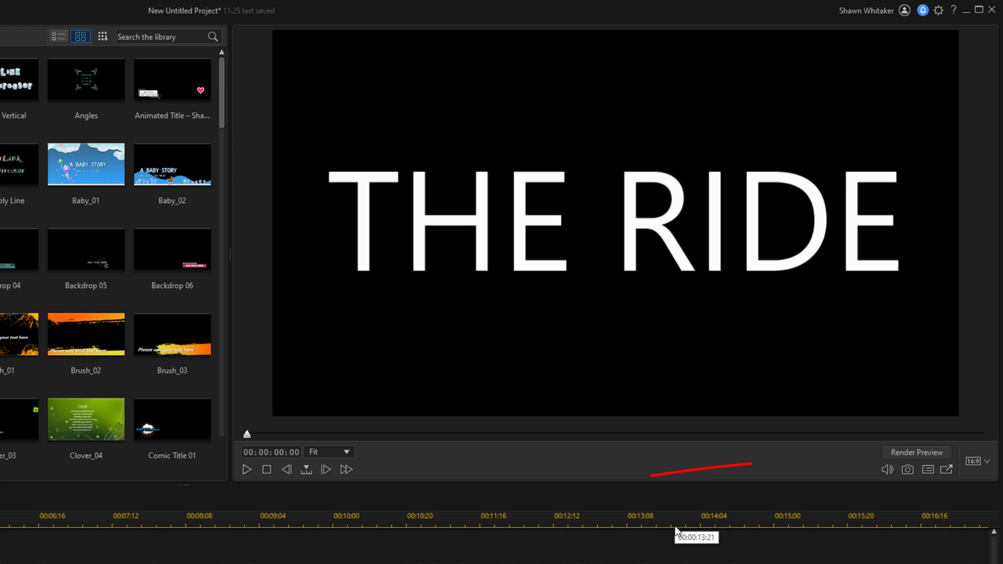
click(908, 471)
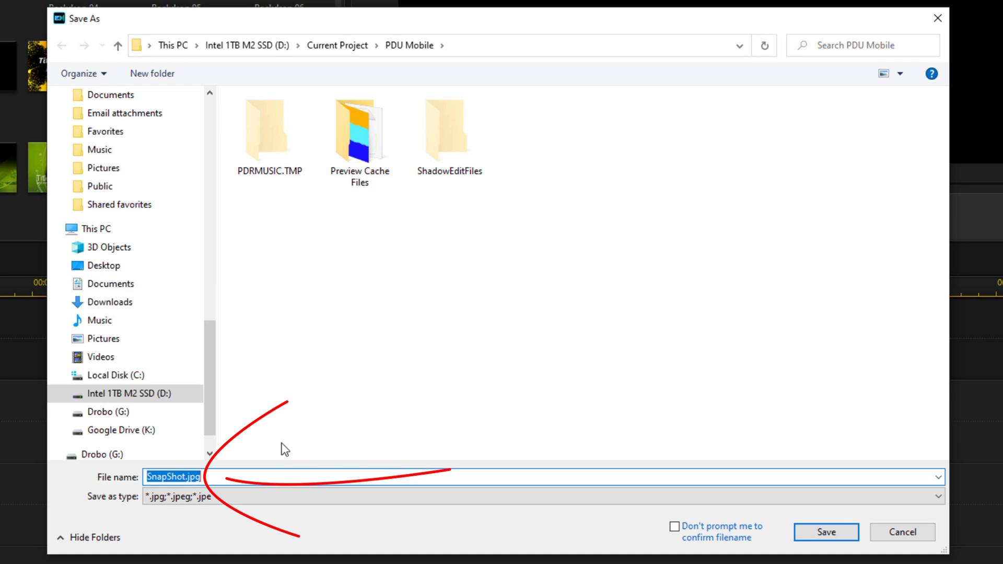
text(The Ride)
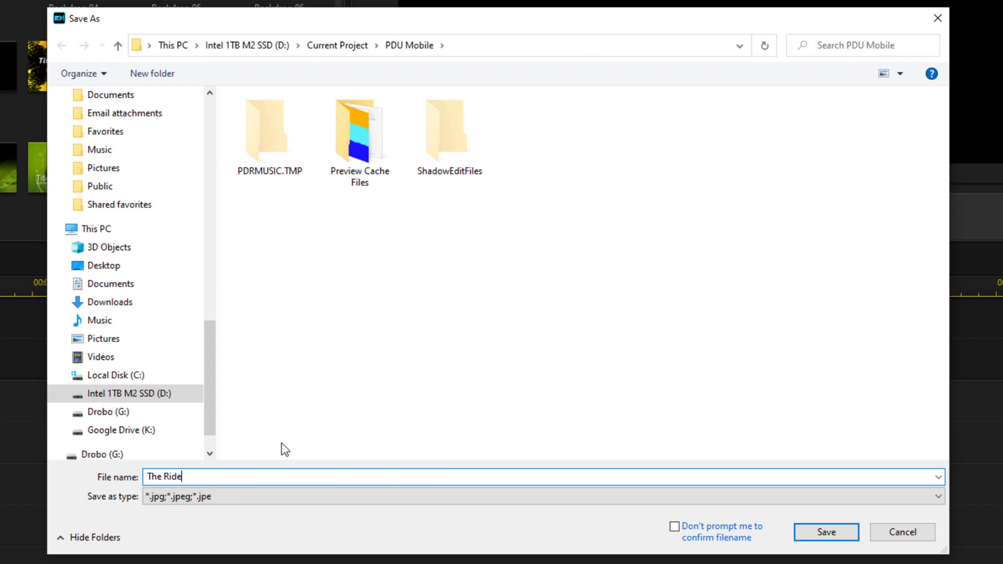
click(818, 531)
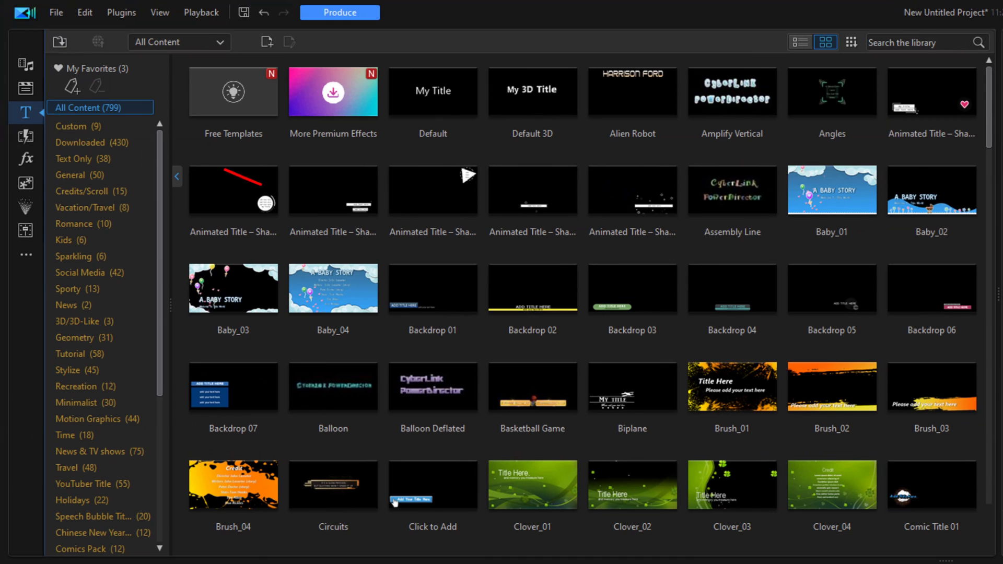
- Put The Ride.jpg from the Media Room on track 2 at 00:00:00:00
click(21, 67)
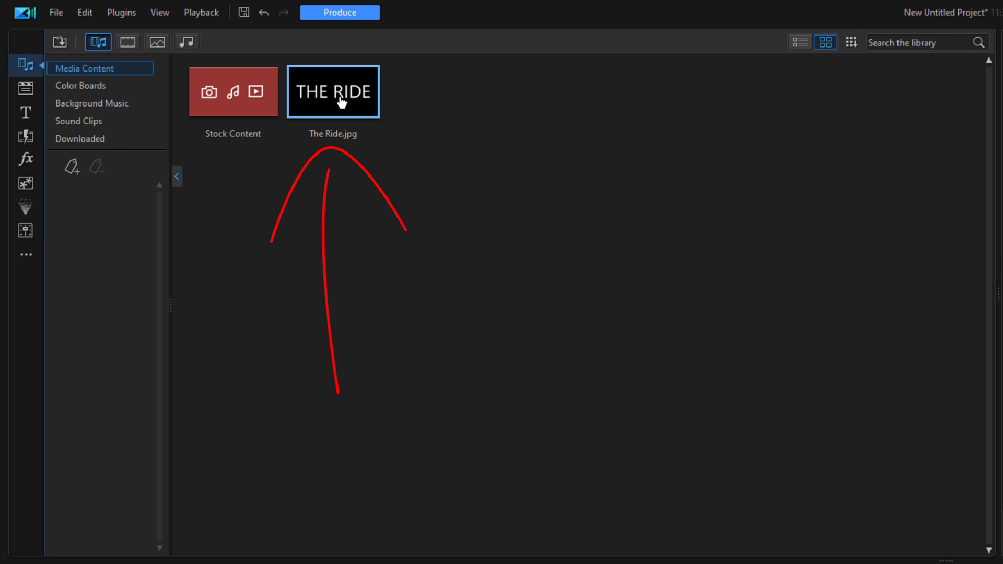
drag(342, 102, 137, 563)
drag(136, 328, 90, 329)
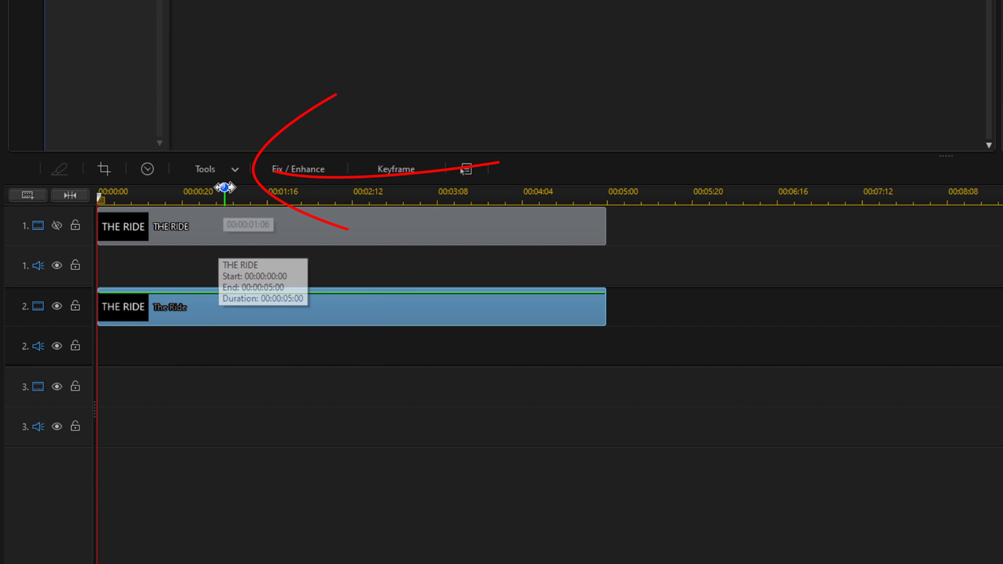
- Apply a rectangle mask to the track 2 clip and narrow it to the T (width 0.021)
click(234, 170)
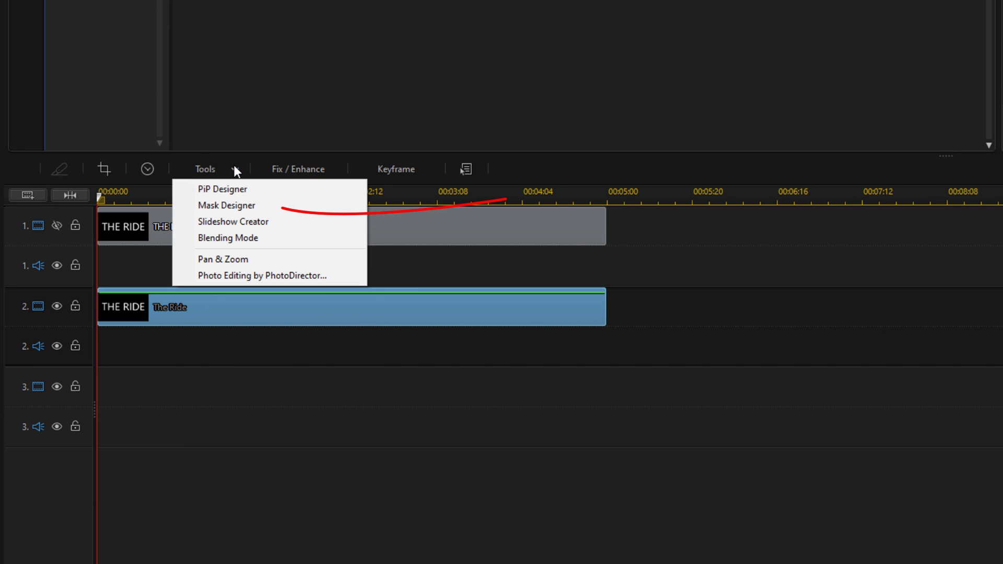
click(233, 205)
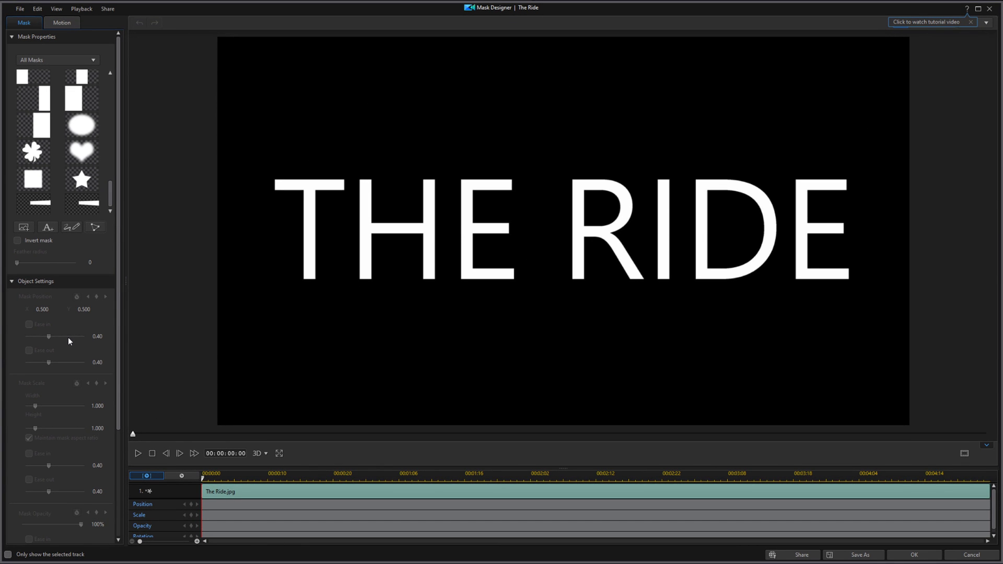
drag(109, 197, 109, 87)
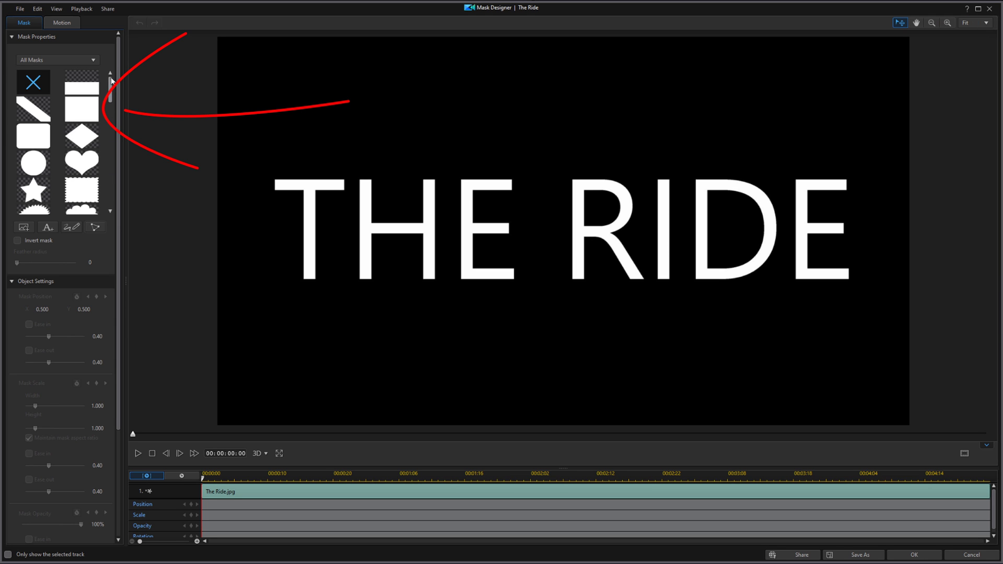
click(87, 109)
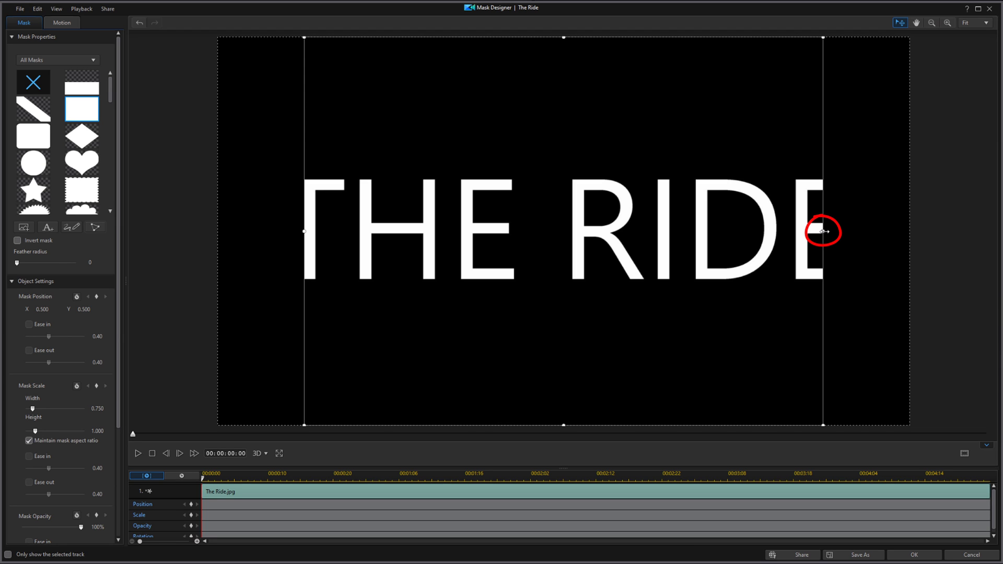
drag(823, 232, 320, 274)
- Resize the mask to the T stem (width 0.026, height 0.221, Y 0.511) and apply it
click(303, 231)
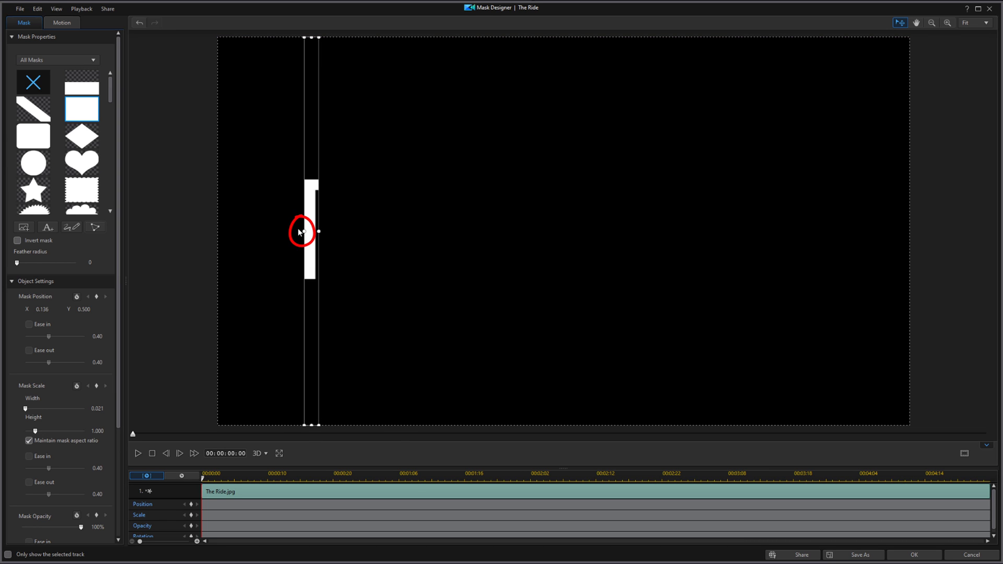
drag(303, 231, 301, 231)
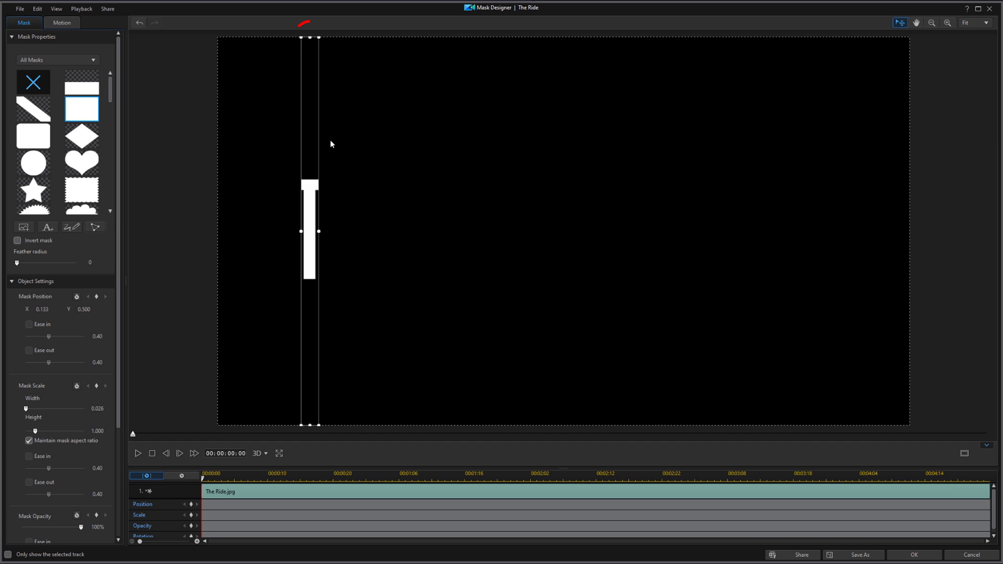
drag(309, 37, 313, 194)
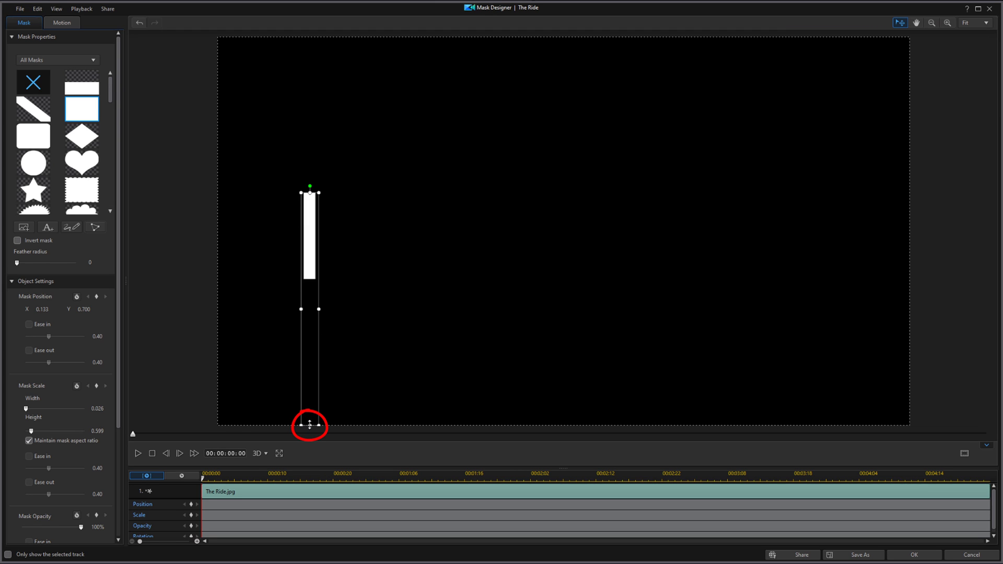
drag(310, 424, 310, 279)
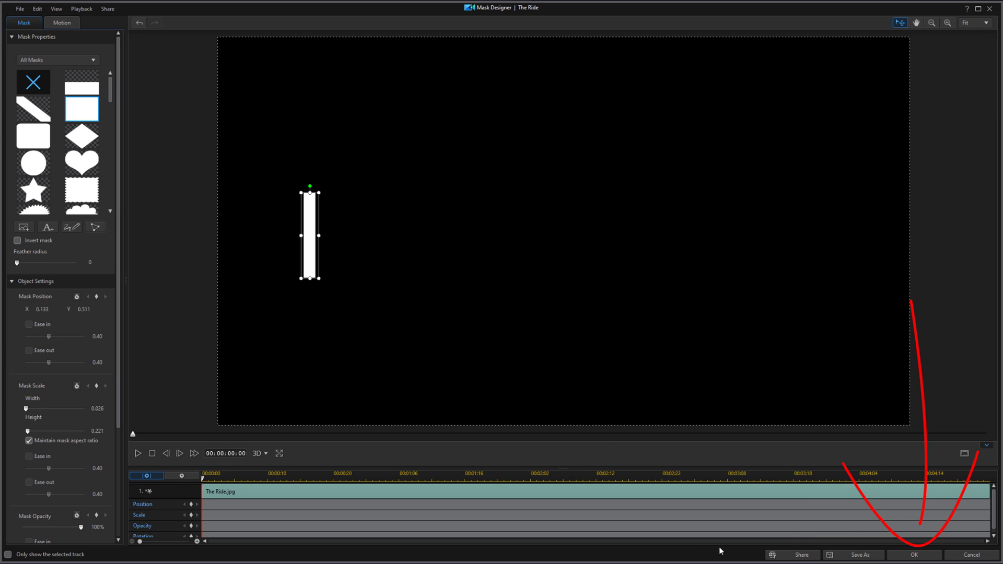
click(912, 555)
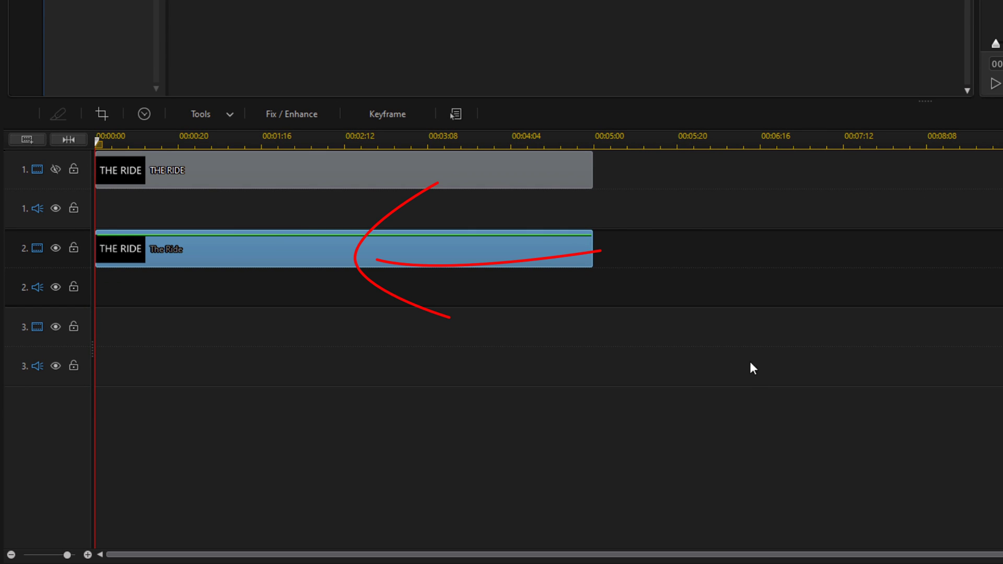
- Copy the masked track 2 clip and paste it onto track 3
right_click(335, 259)
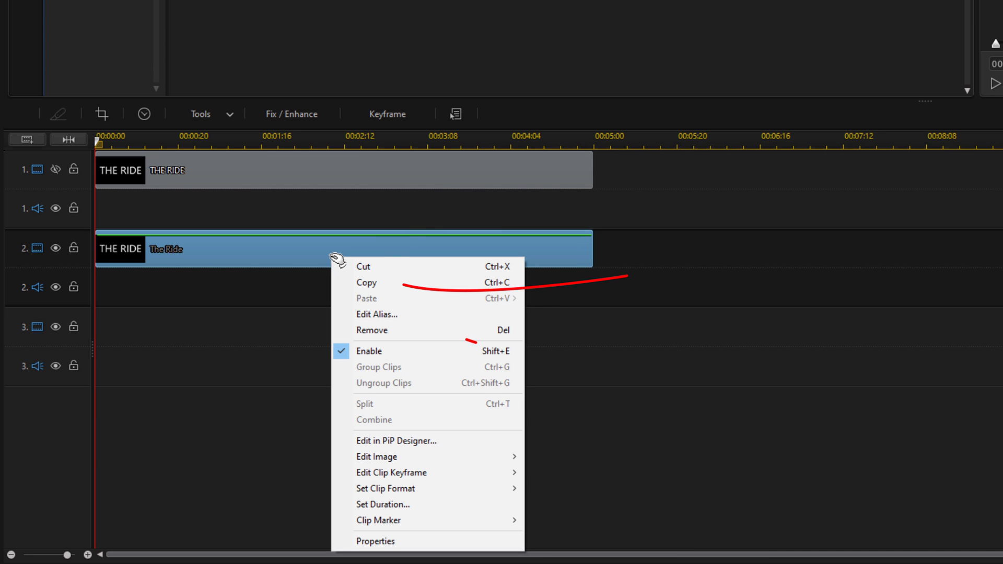
click(373, 282)
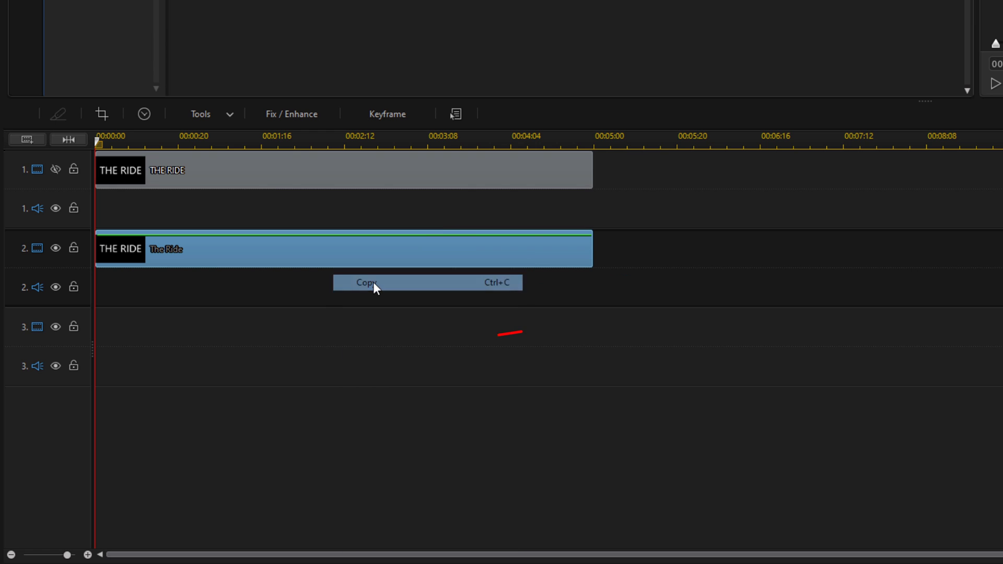
right_click(258, 331)
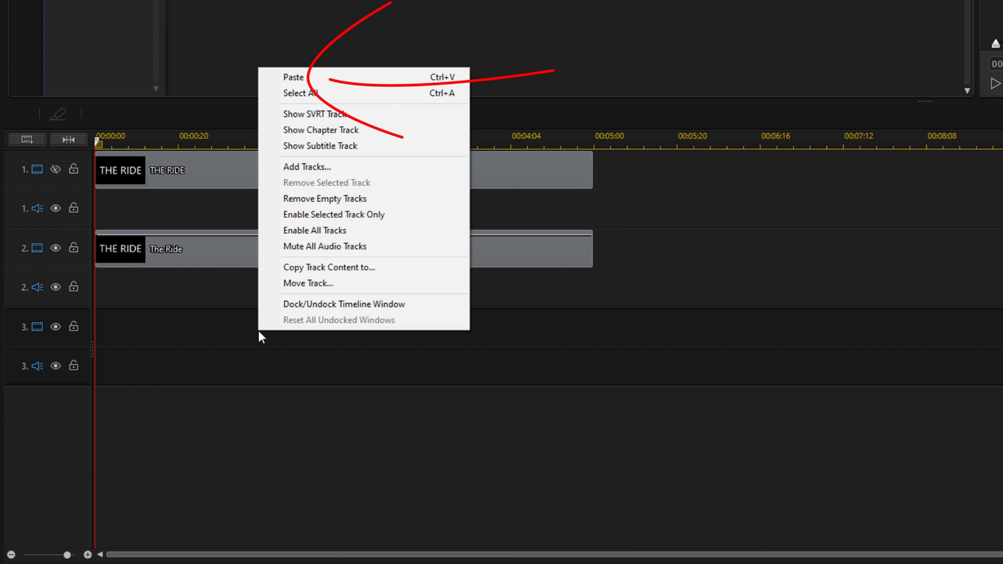
click(324, 80)
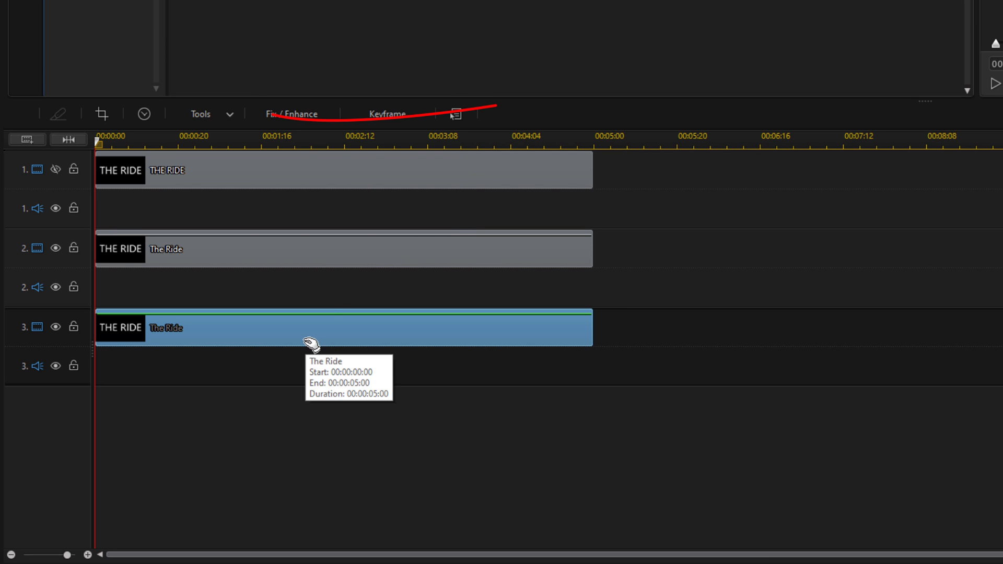
- Reshape the track 3 clip's rectangle mask to frame the I of RIDE and apply it
click(230, 114)
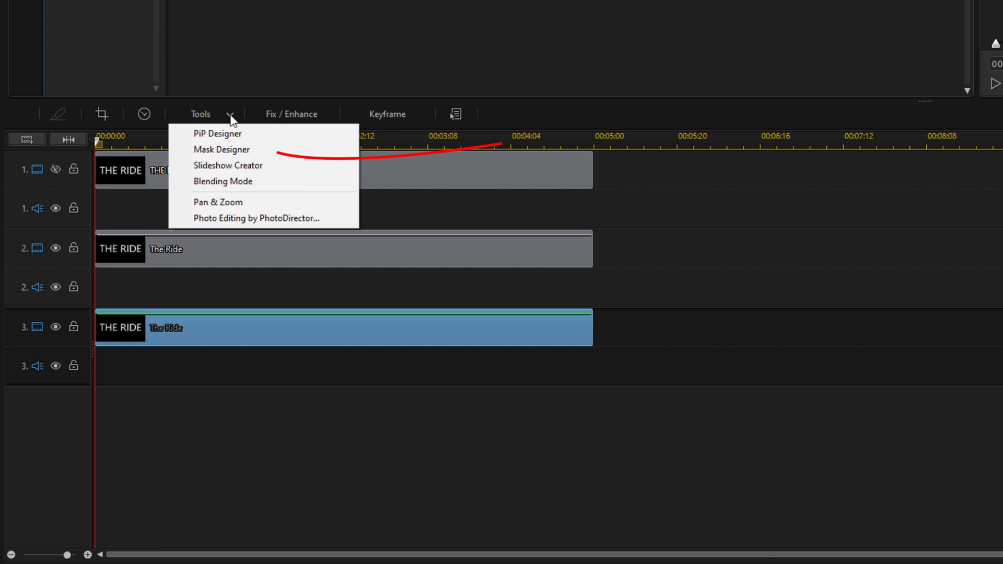
click(235, 152)
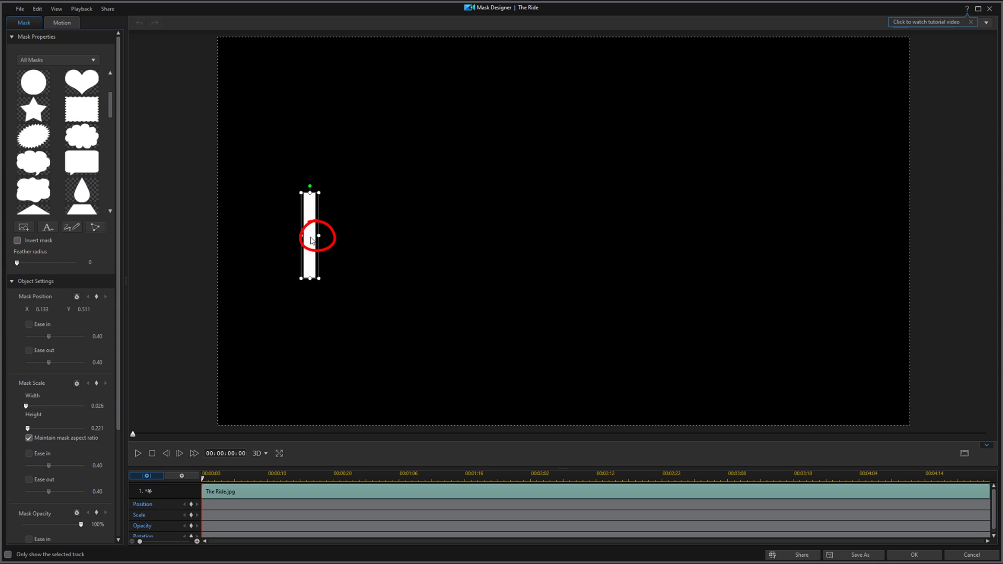
drag(319, 237, 676, 244)
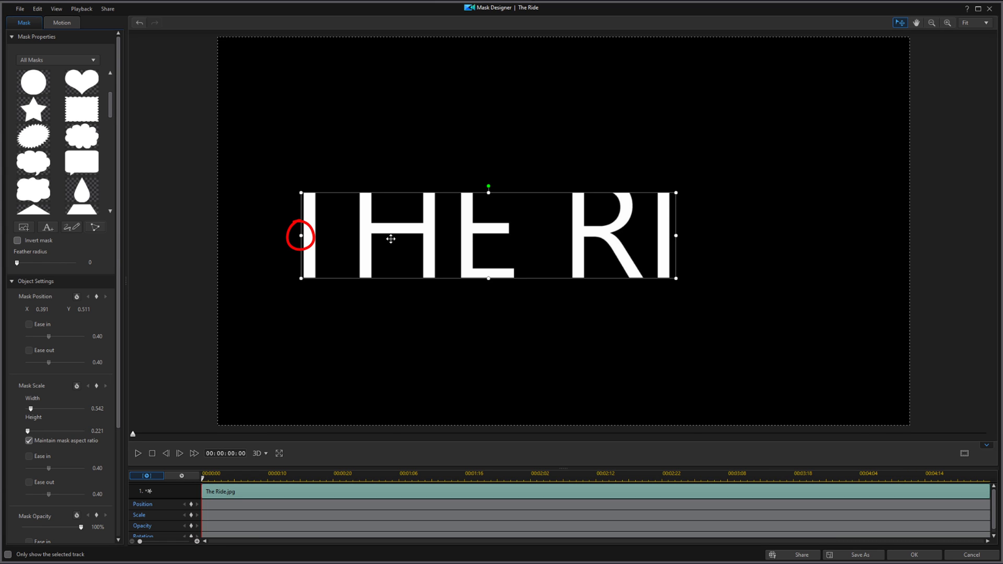
drag(300, 235, 654, 235)
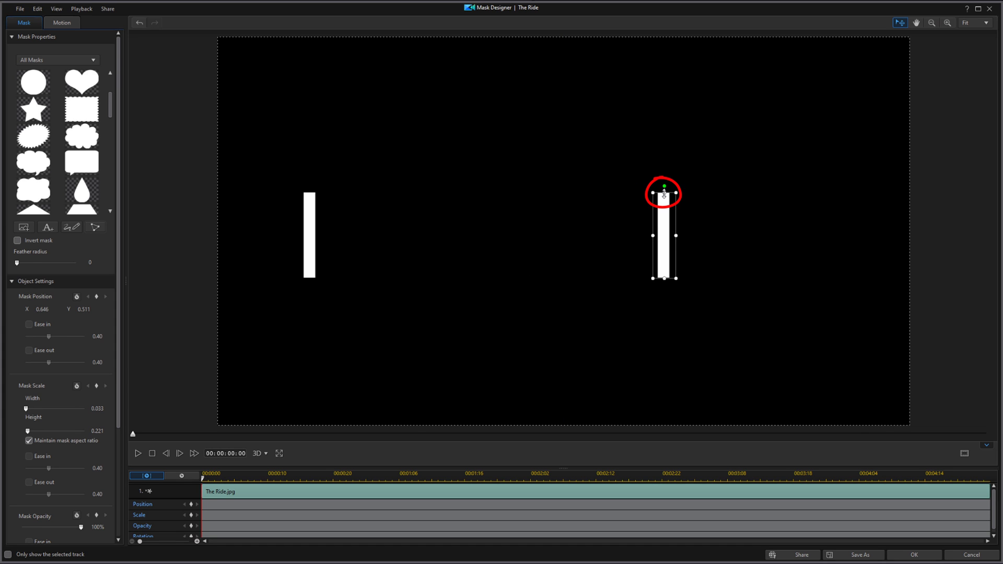
drag(664, 194, 663, 181)
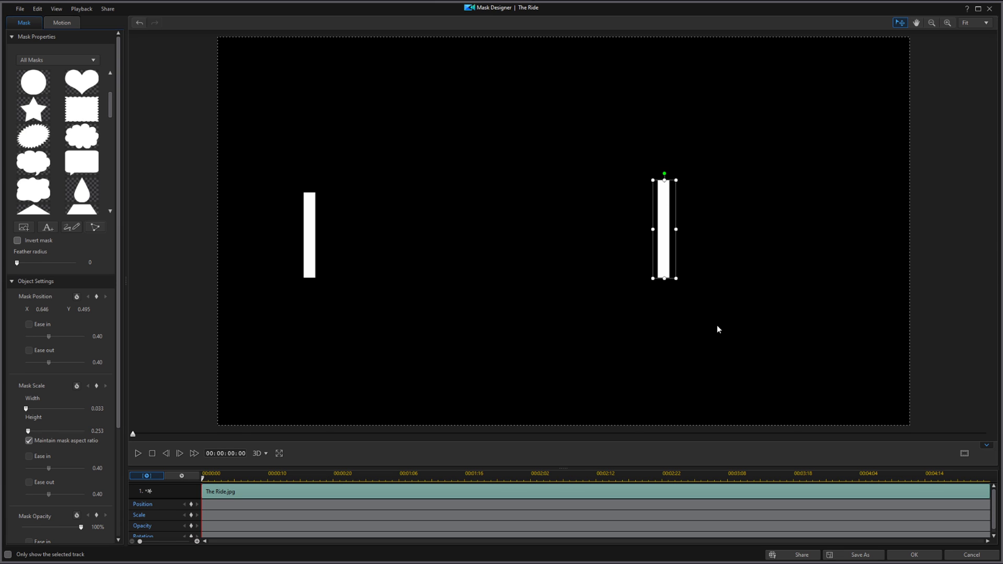
click(914, 555)
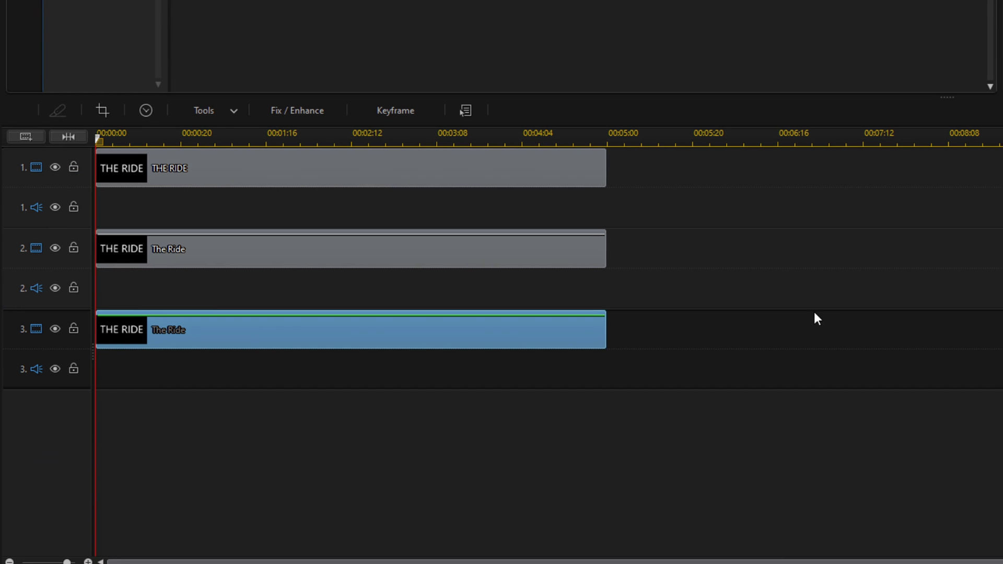
- Select The Ride.jpg clip on track 2 for PiP Designer editing
click(317, 256)
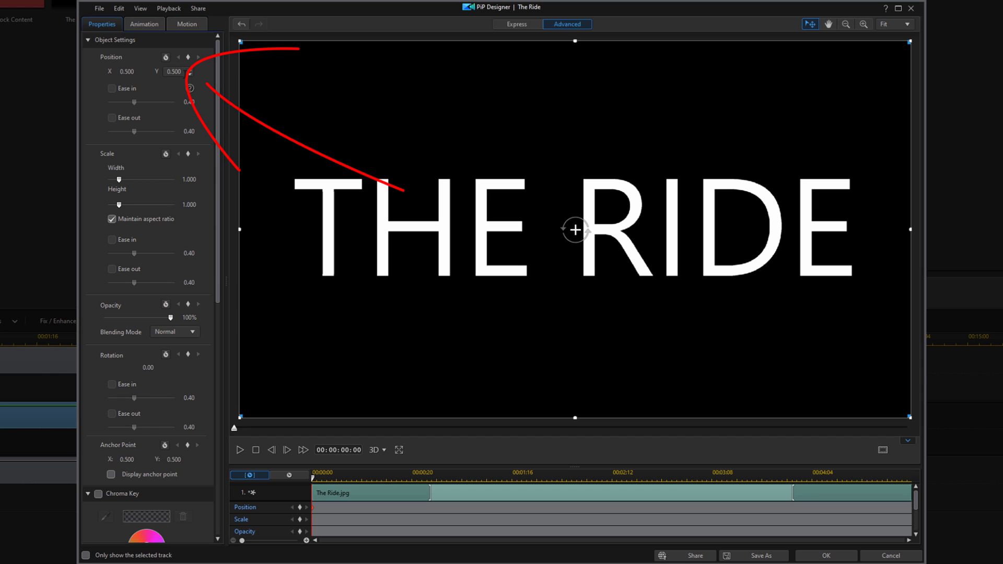
- Set the T letter copy's Position Y to 0.649 so its stem drops below the title
drag(182, 72, 175, 72)
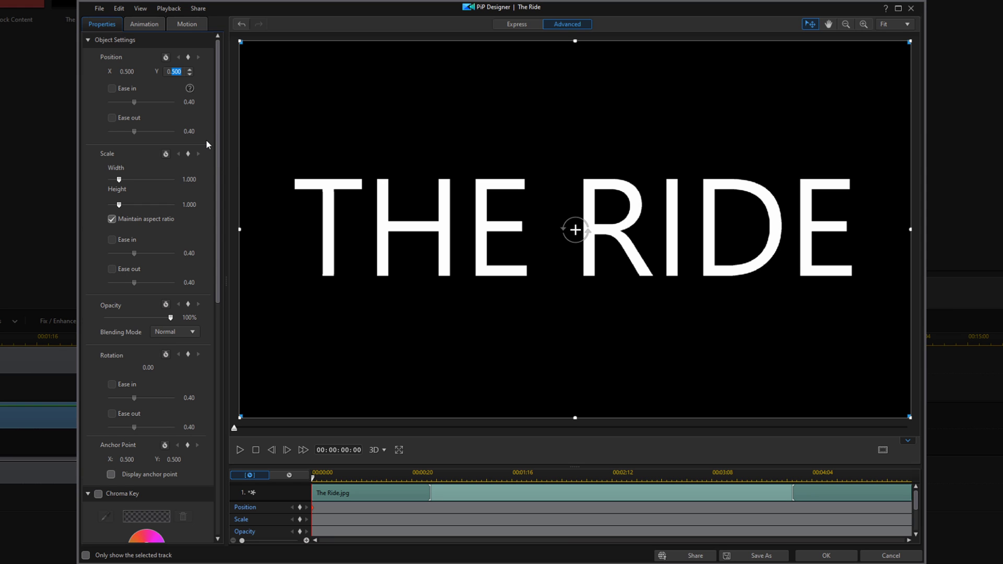
text(649)
key(Return)
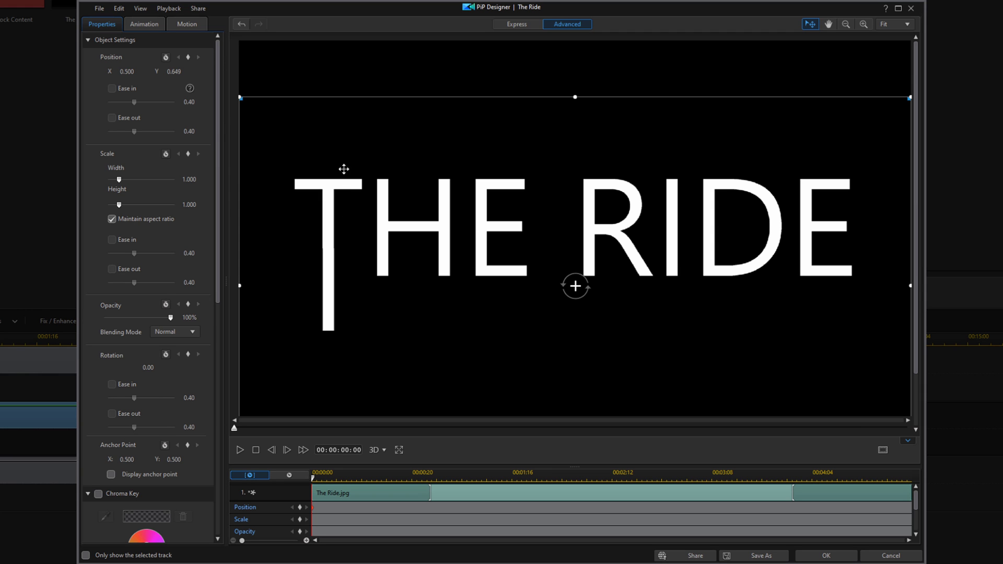
drag(334, 105, 298, 101)
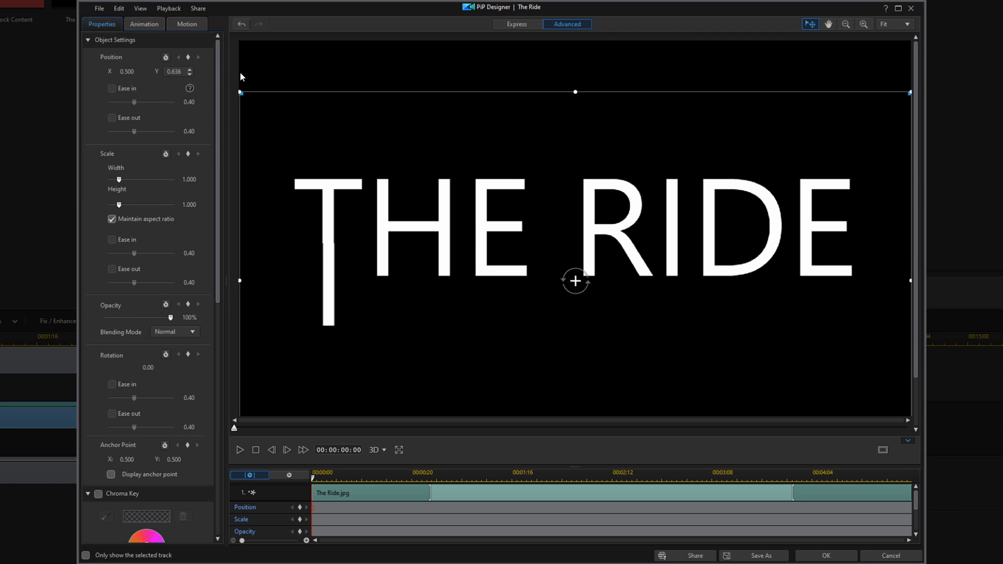
text(0.649)
key(Return)
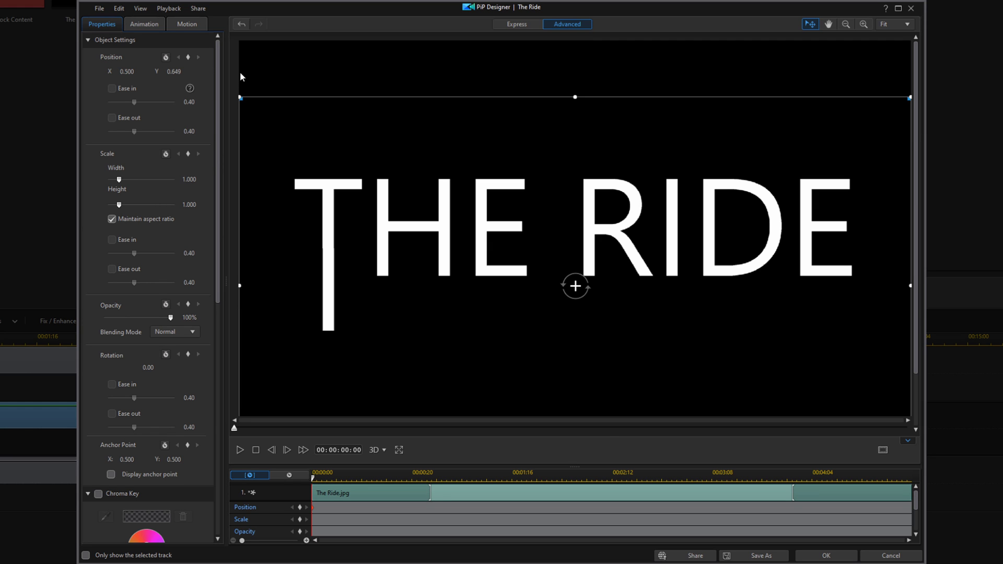
- Add a Position keyframe for the T copy at 1 second, holding Y 0.649
click(345, 450)
text(1)
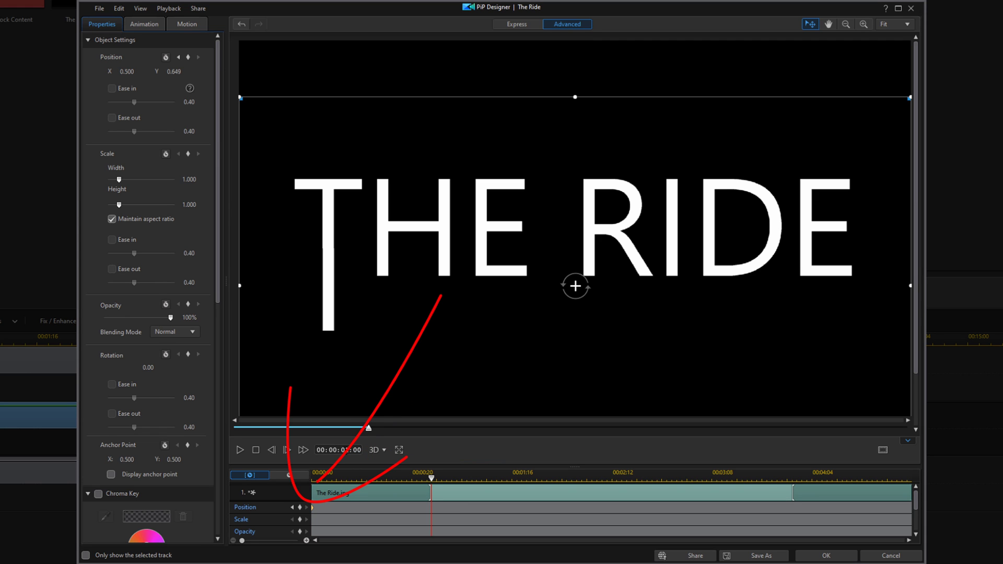
click(300, 510)
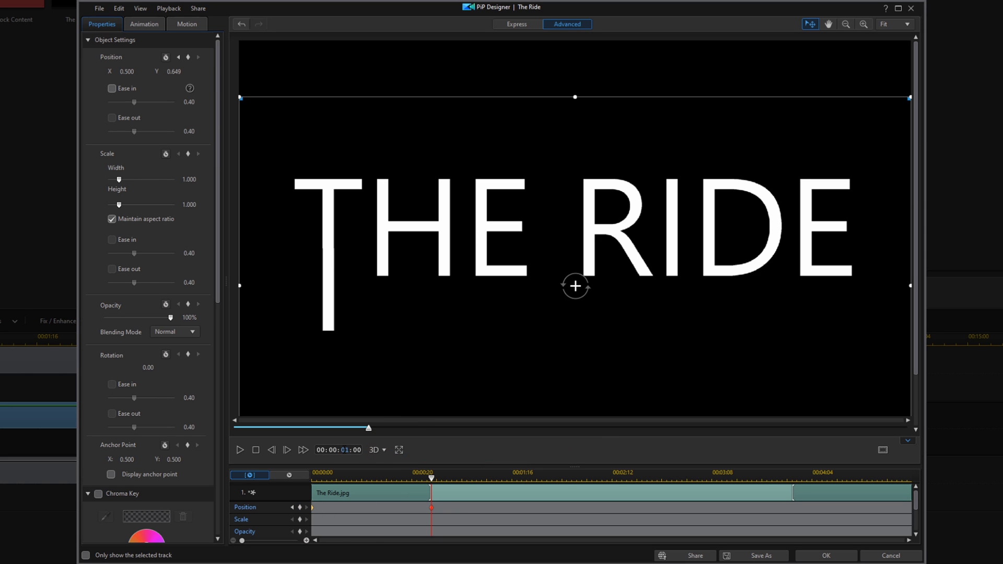
- Keyframe the T copy at Y 0.5 at 4 seconds and apply the animation
text(4)
key(Return)
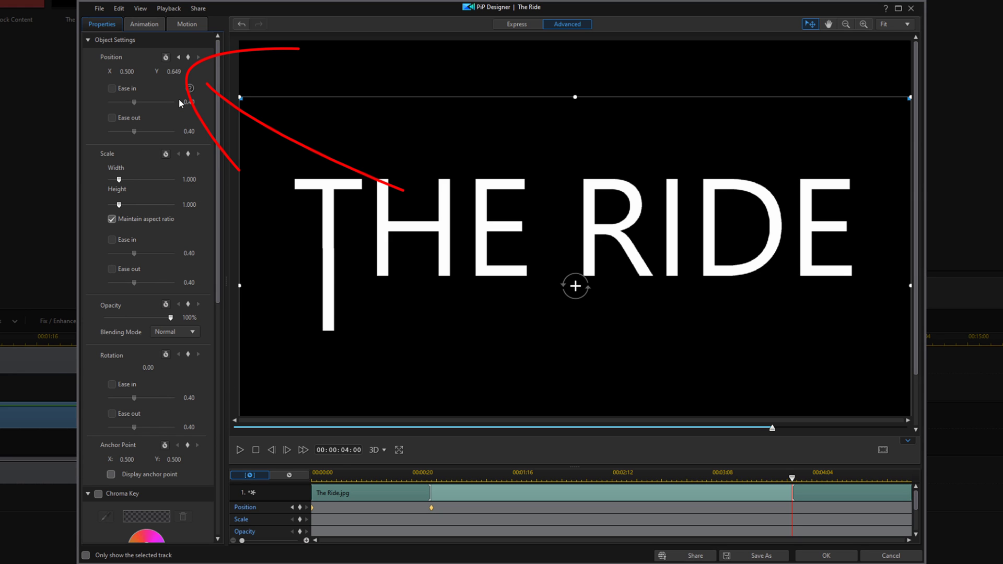
double_click(169, 71)
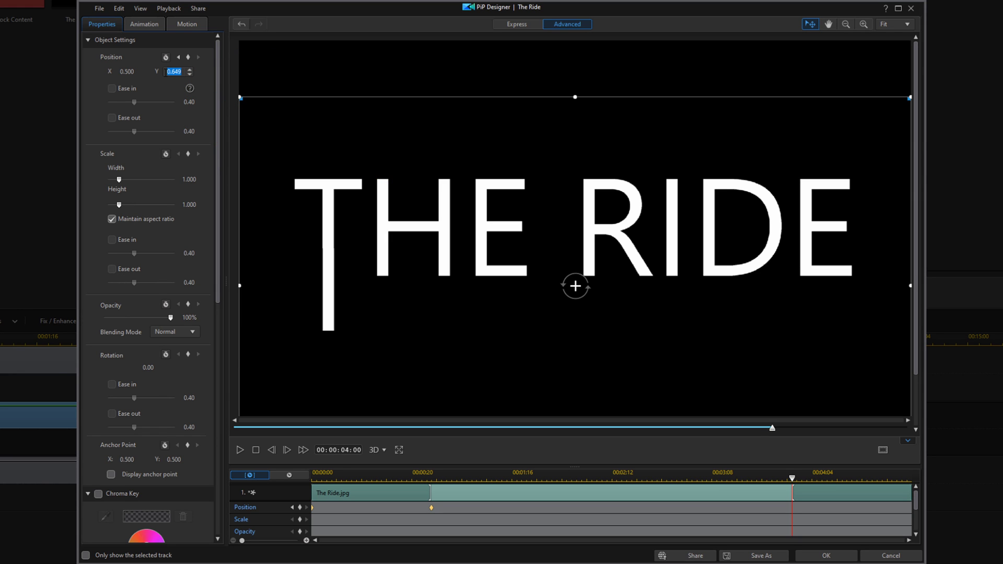
text(0.5)
key(Return)
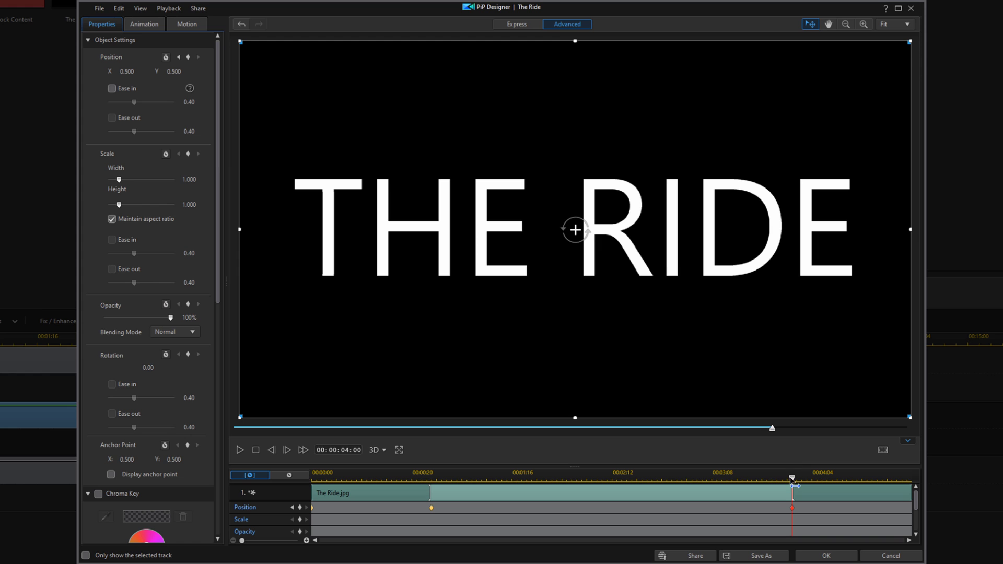
mouse_move(793, 480)
mouse_down()
mouse_move(384, 480)
mouse_move(794, 476)
mouse_up()
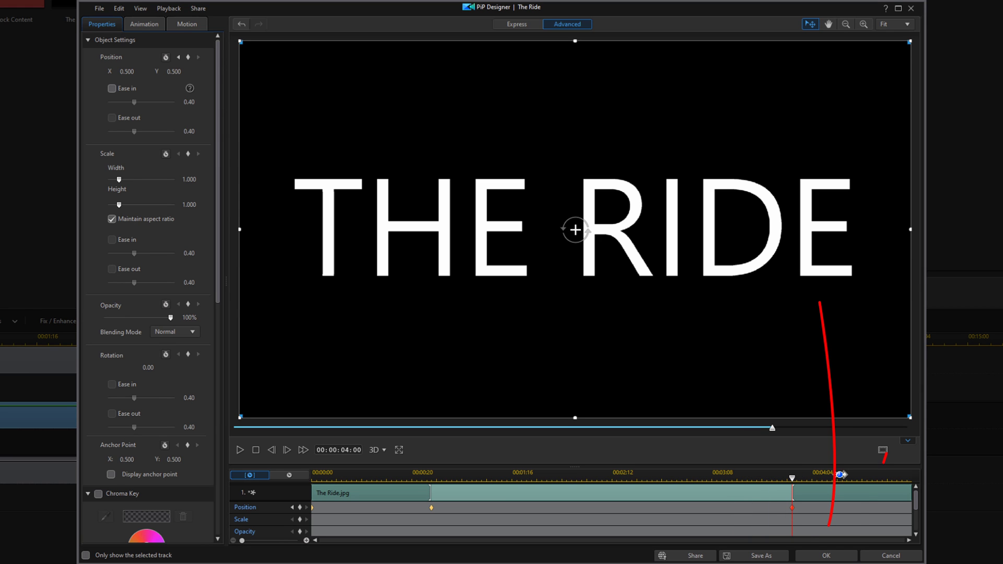
click(827, 556)
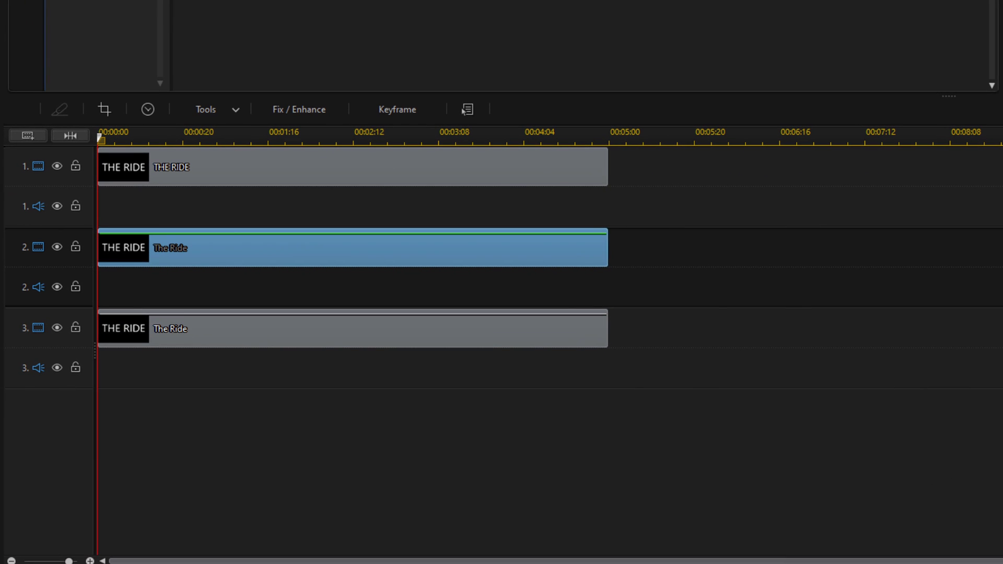
- Open the track 3 title copy in PiP Designer and keyframe its I at Y 0.351 at 0 seconds
click(335, 338)
double_click(291, 369)
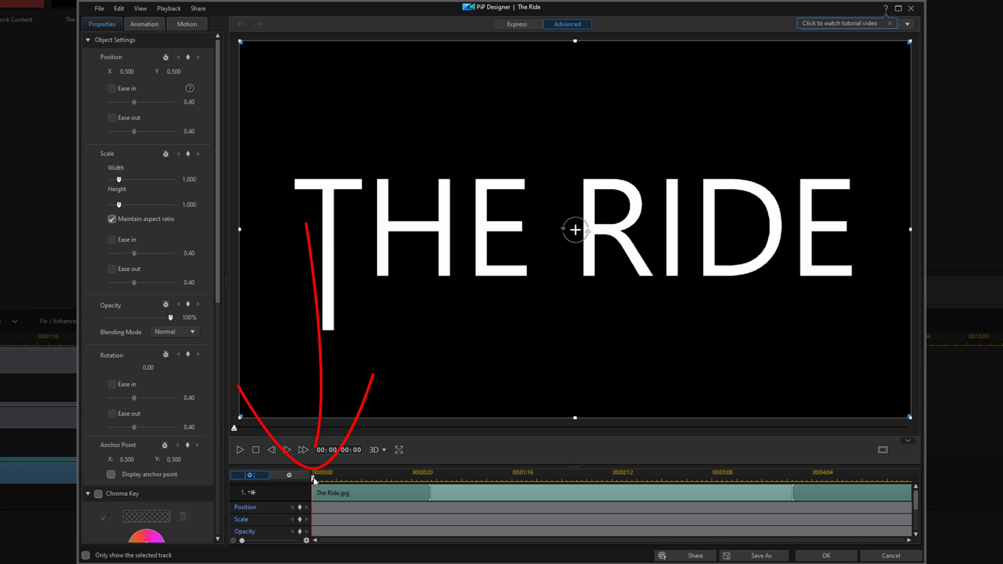
click(300, 508)
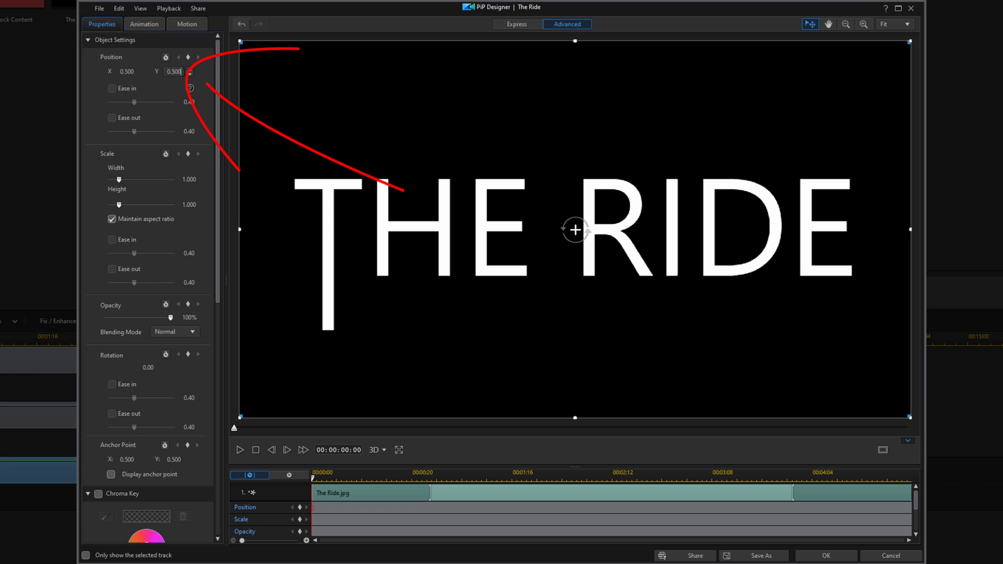
double_click(178, 72)
text(0.351)
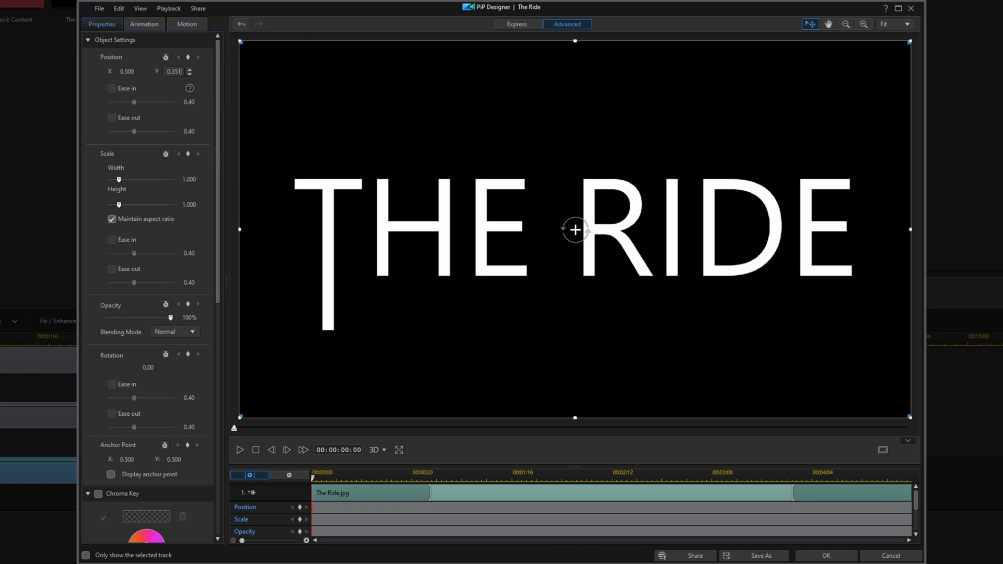
key(Return)
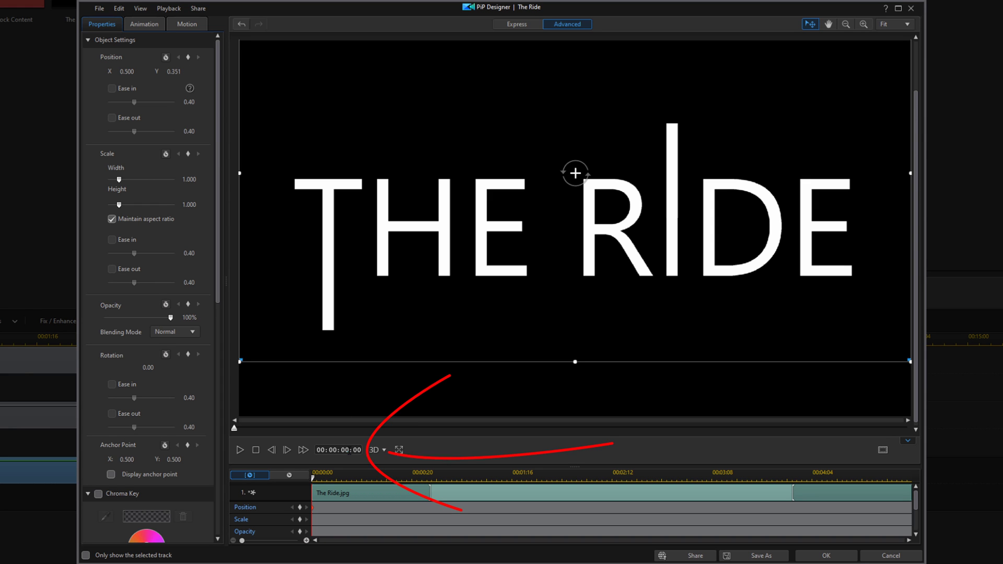
- Add a Position keyframe for the I copy at 1 second, holding Y 0.351
text(1)
key(Return)
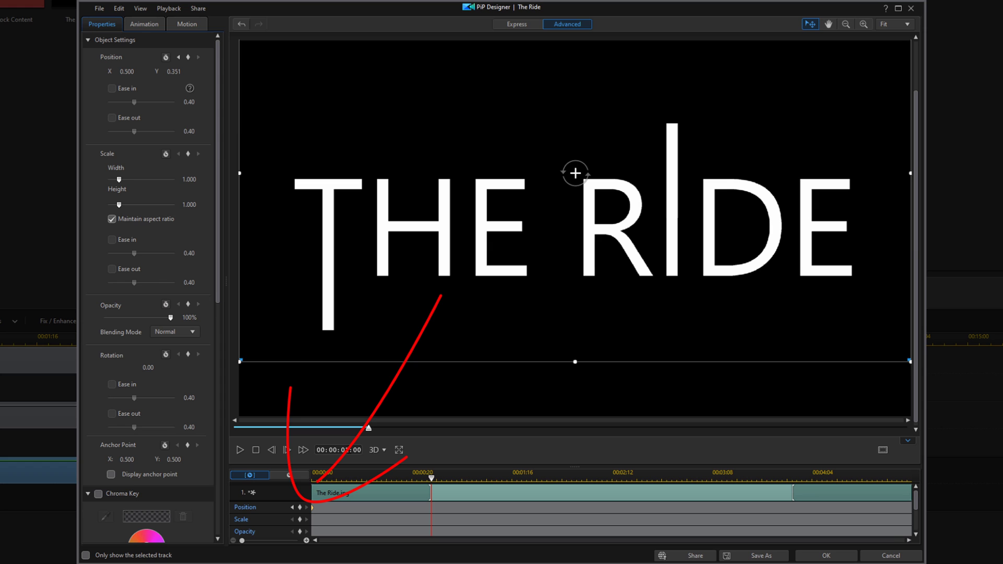
click(301, 507)
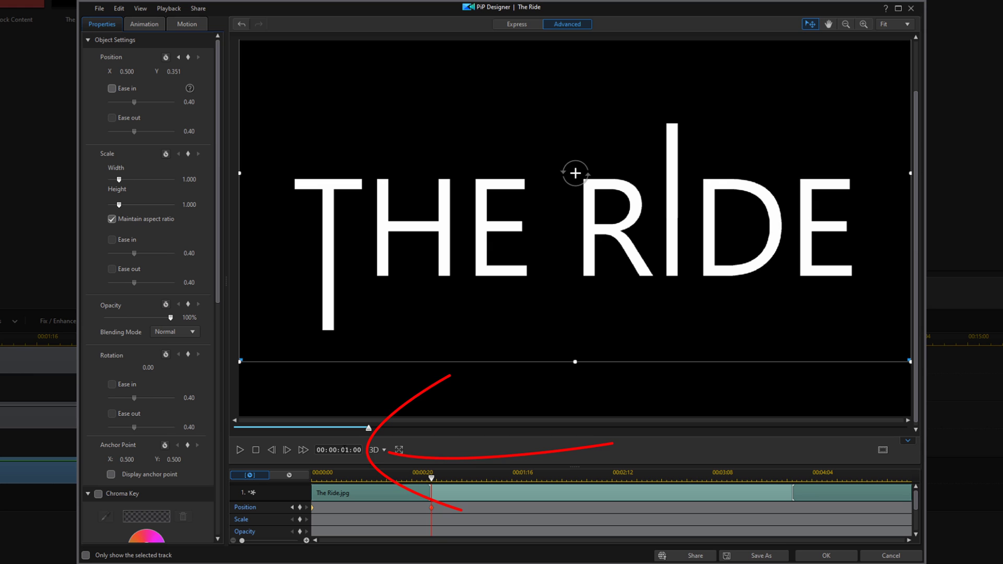
- Keyframe the I copy at Y 0.5 at 4 seconds and apply the animation
text(4)
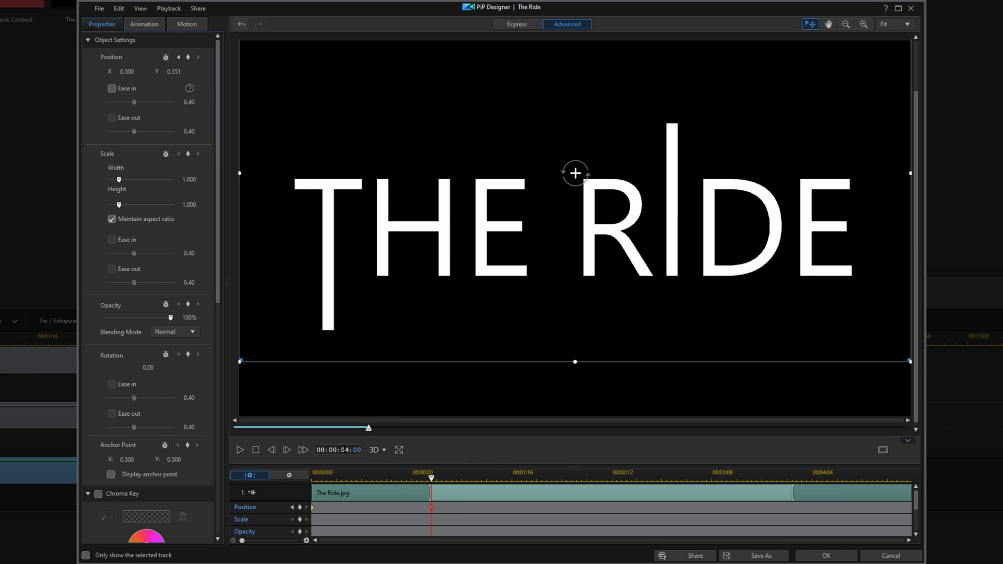
key(Return)
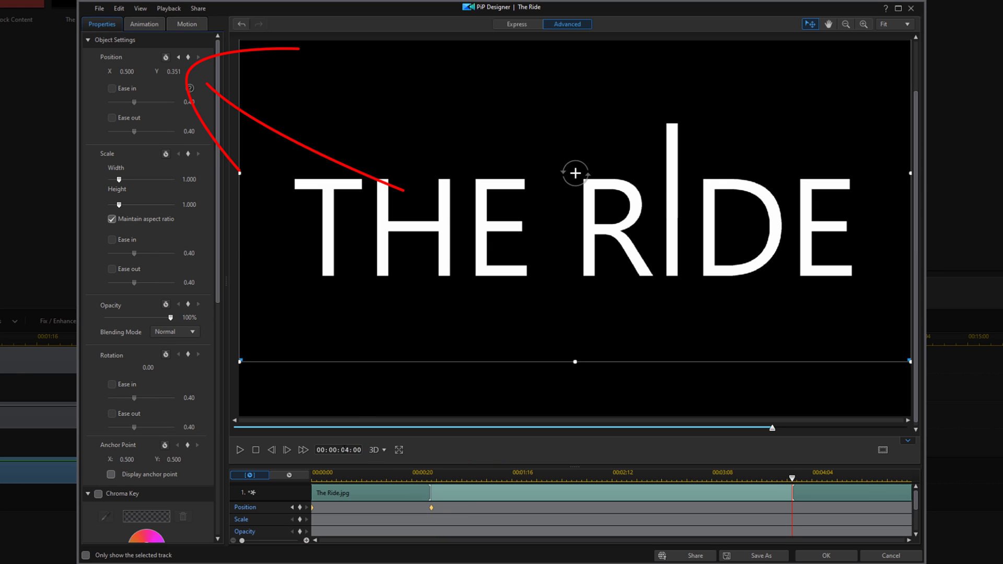
click(170, 71)
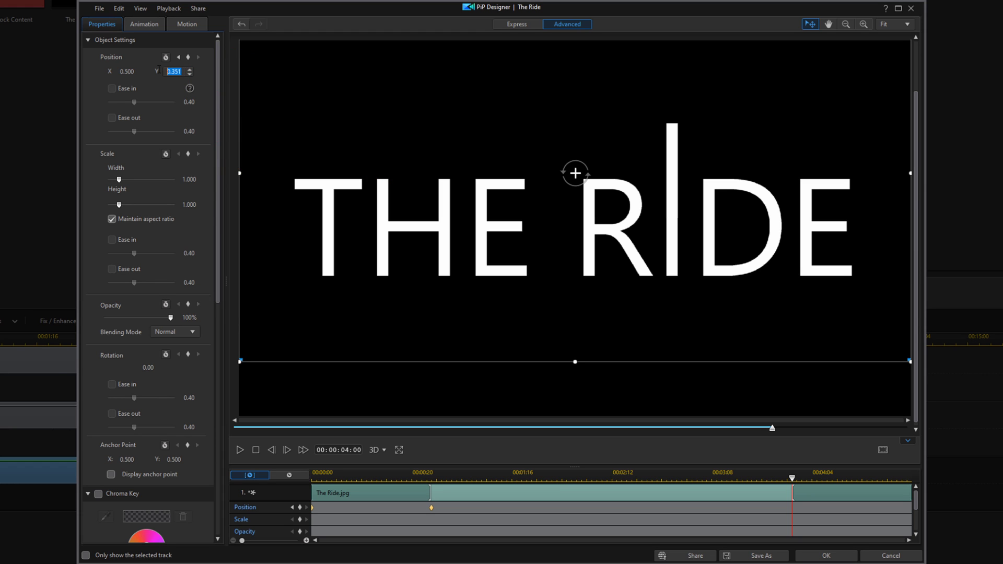
text(0.5)
key(Return)
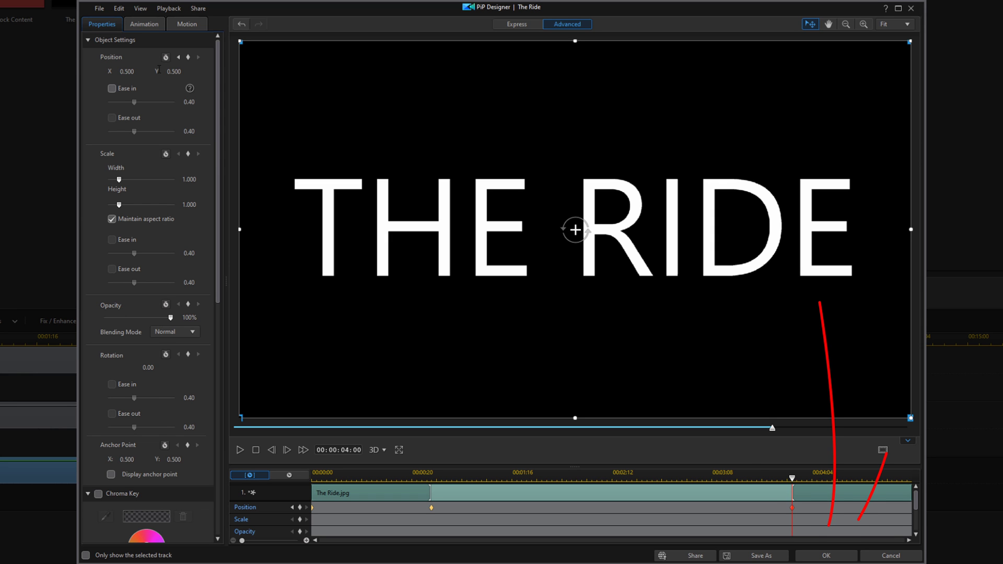
click(825, 556)
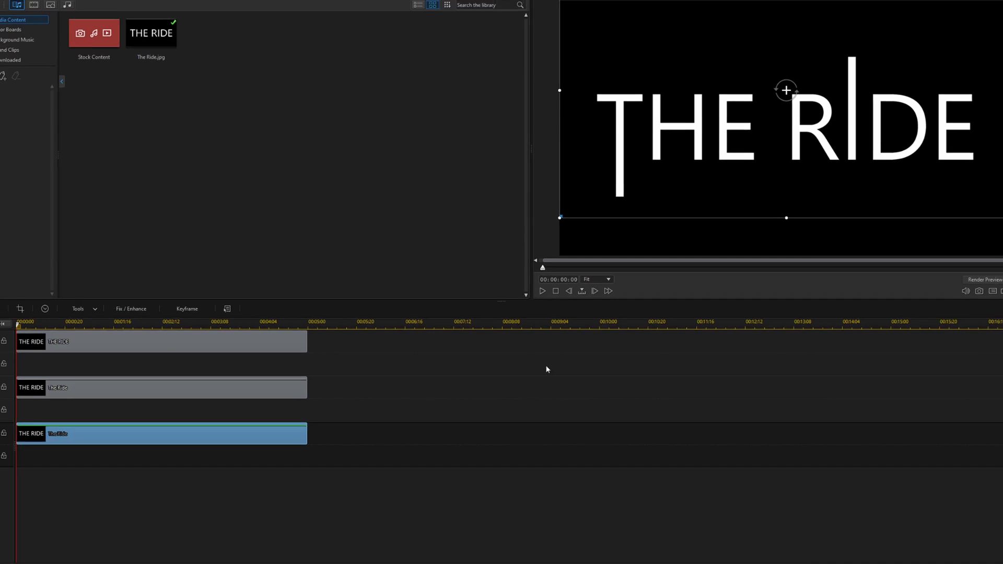
- Deselect the track 3 clip and play the three-track title preview from the start
click(563, 375)
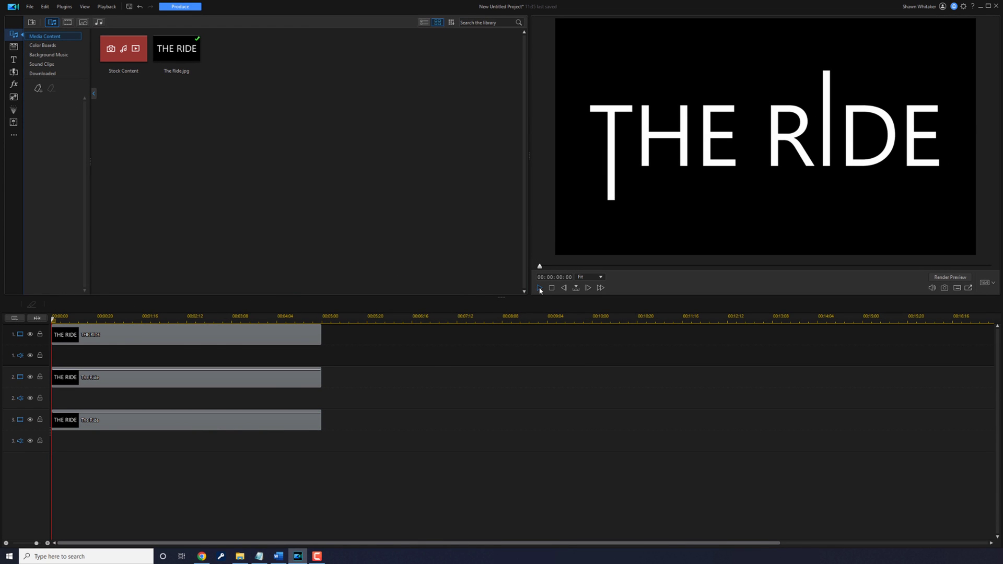
key(space)
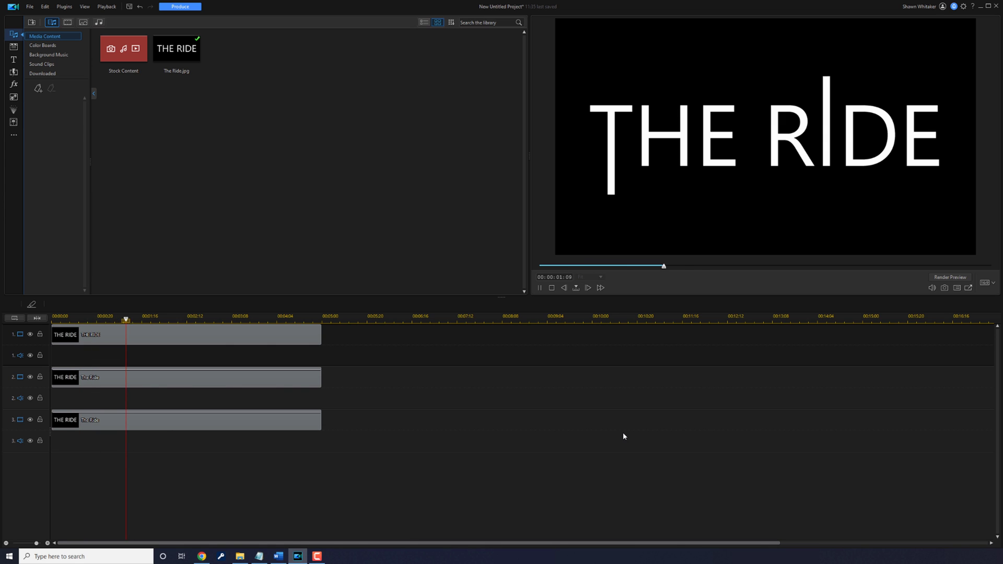